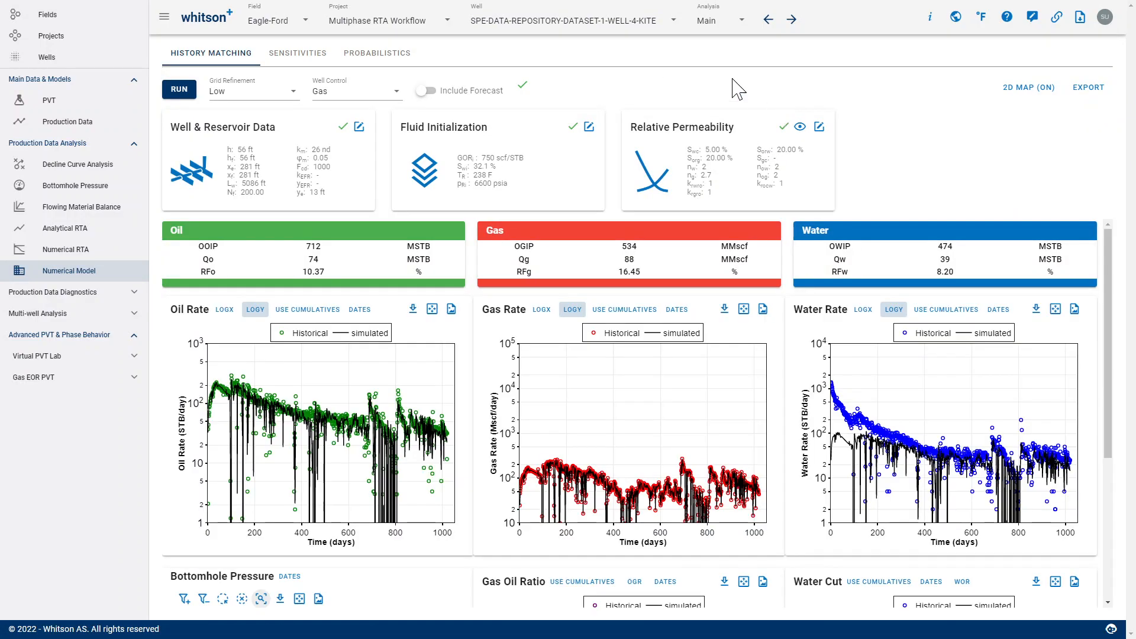
- Look over the available wells and analyses, and open the new-analysis form, closing it without saving
left_click(623, 21)
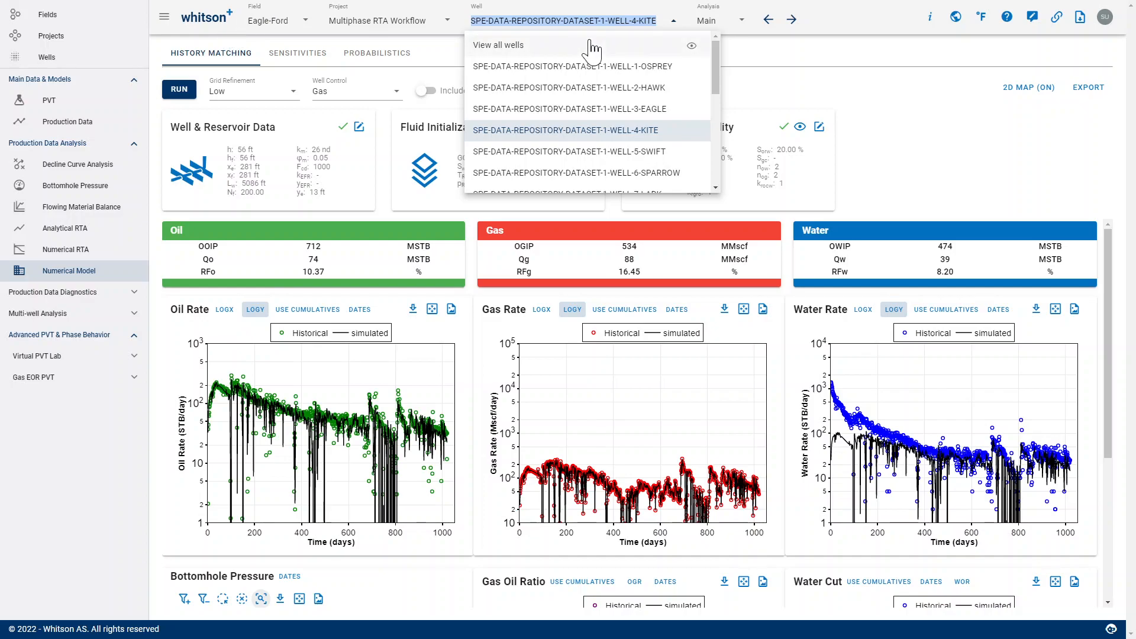
left_click(715, 21)
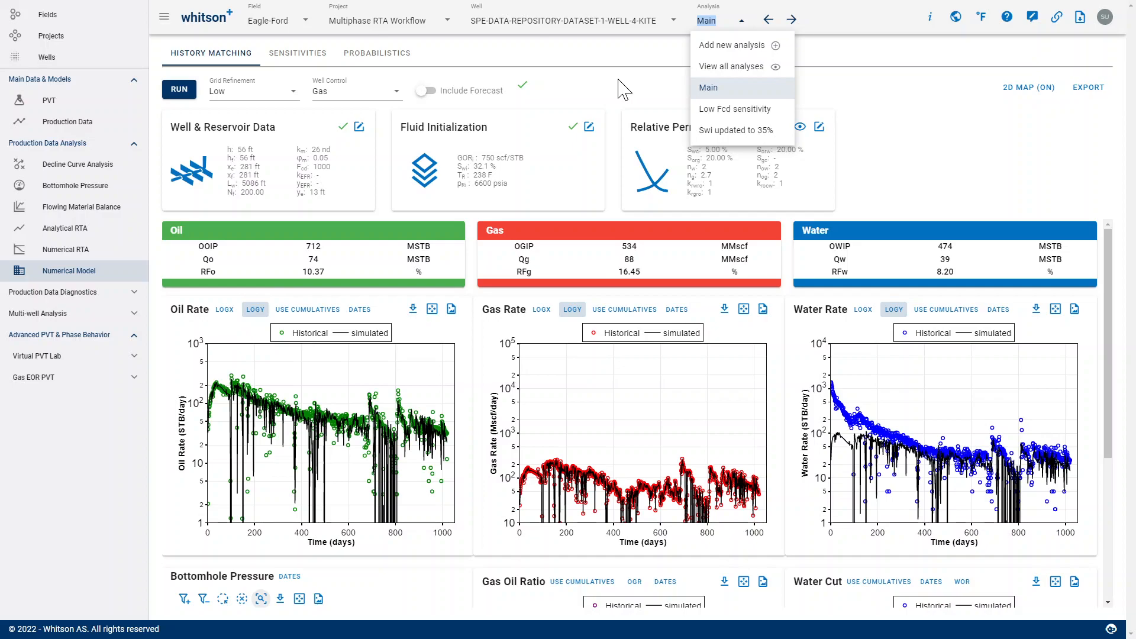
left_click(717, 47)
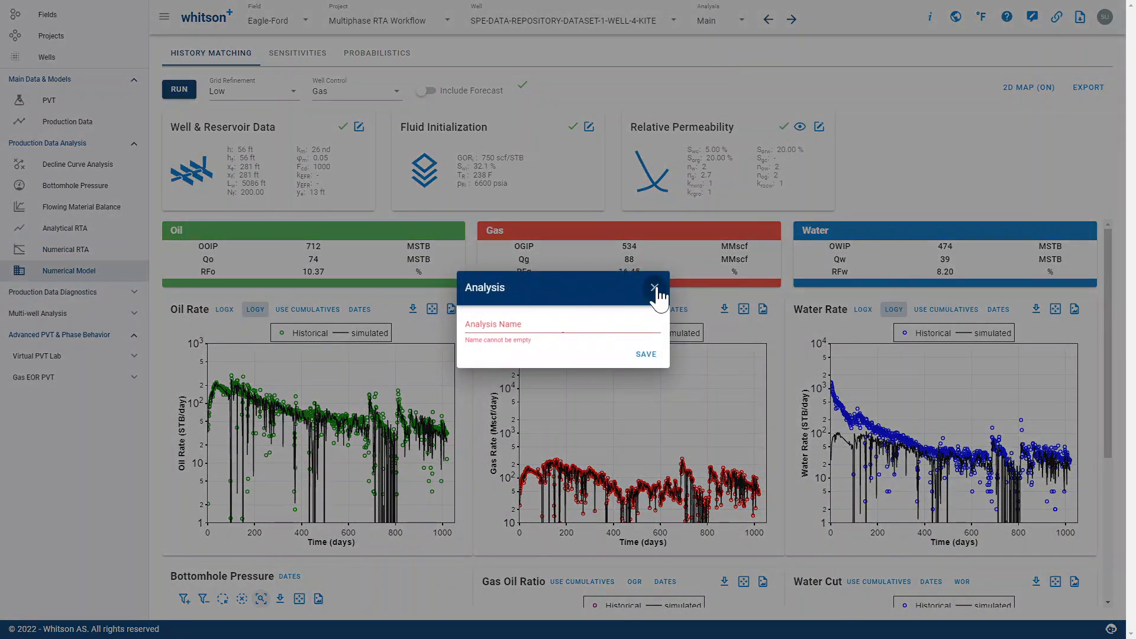
left_click(655, 287)
- Open the overview of all analyses for the well and view the available options for the "Swi updated to 35%" analysis
left_click(707, 20)
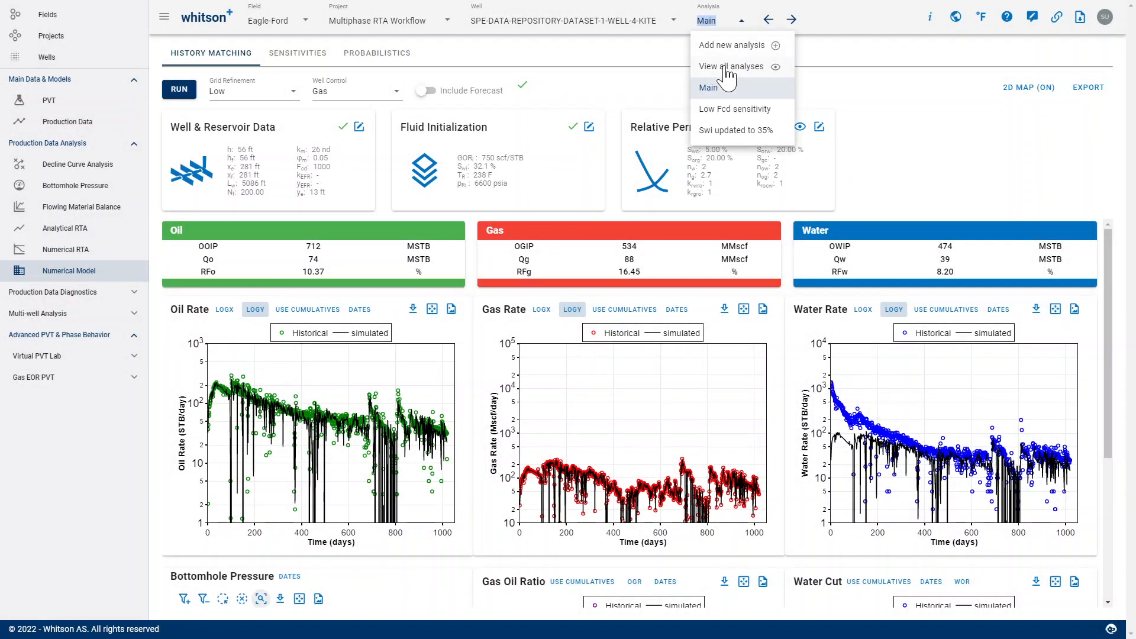
left_click(728, 69)
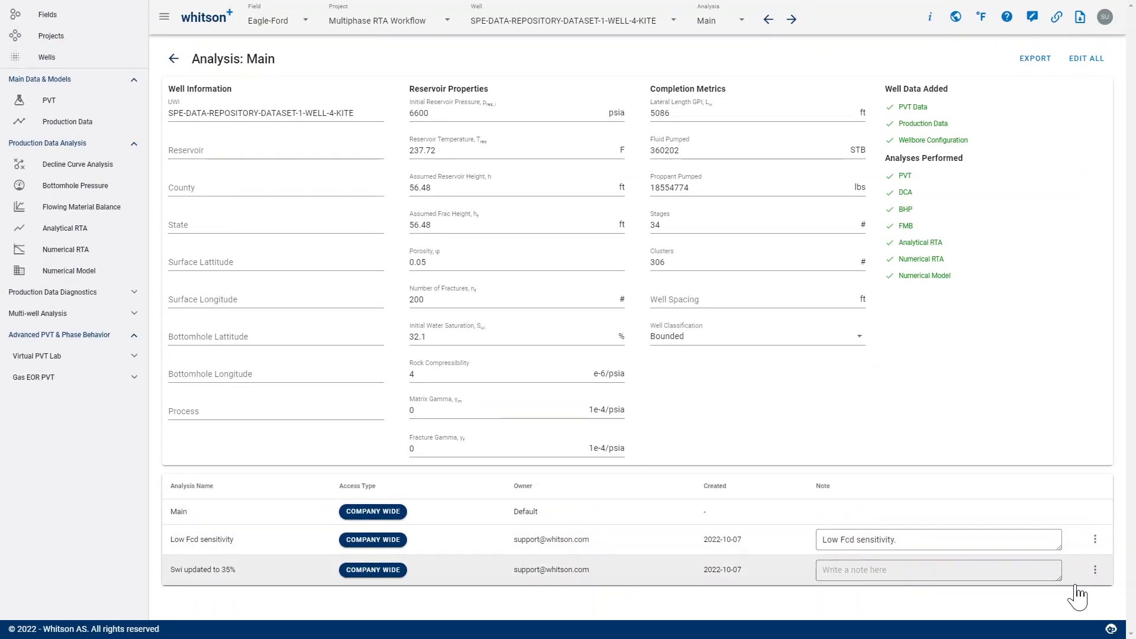
left_click(1096, 570)
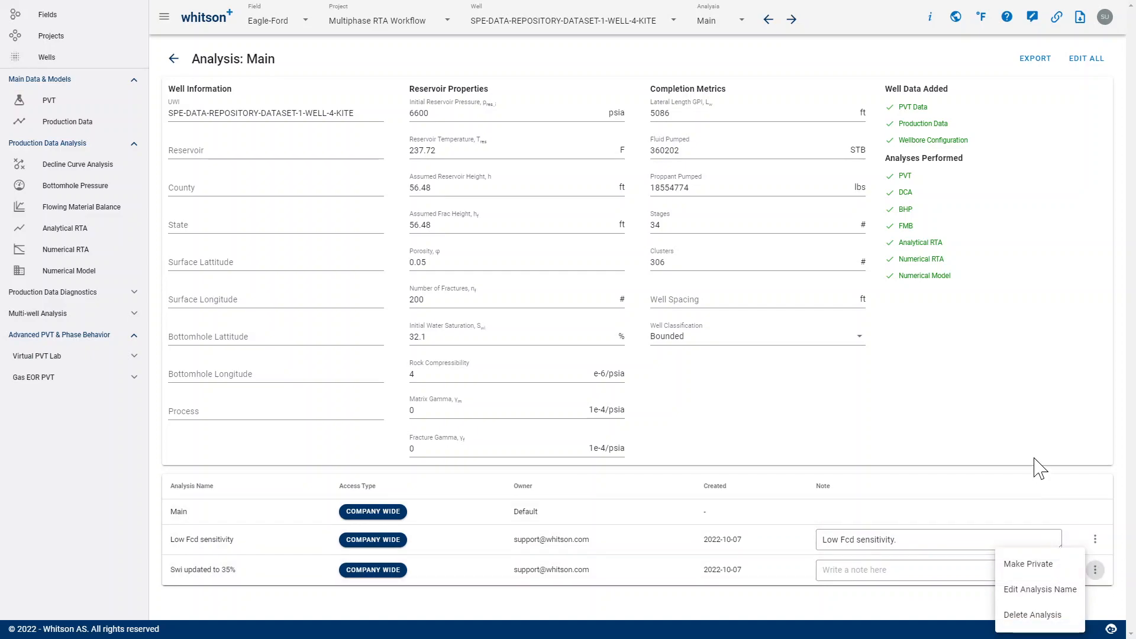
left_click(1027, 471)
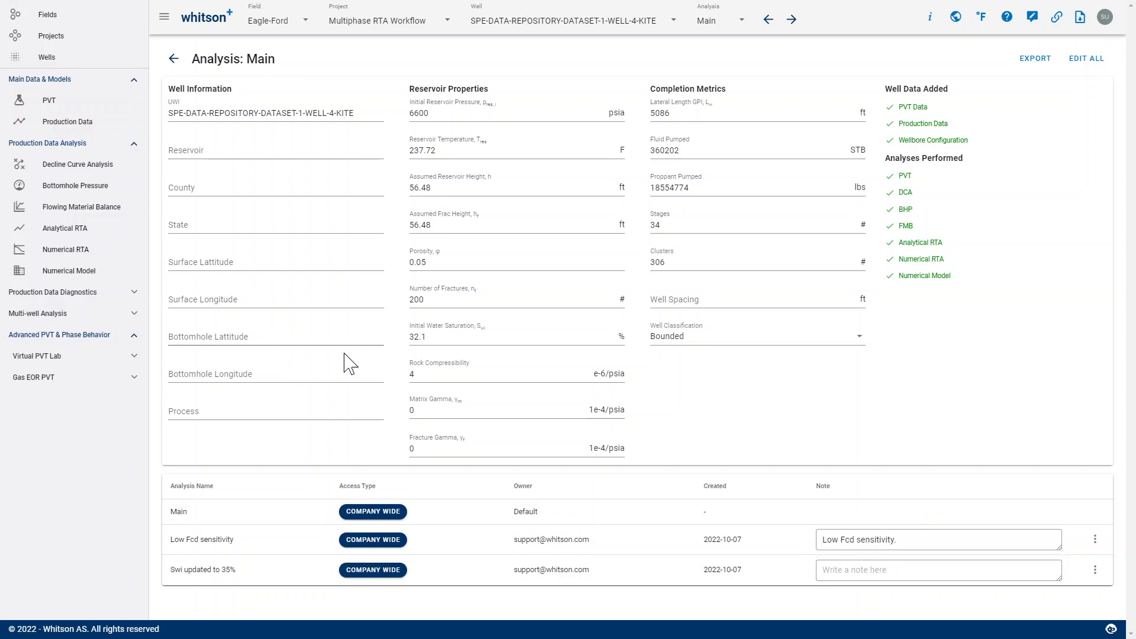
- Open the production data smoothing for tubing pressure (p tubing) and enable the use of its smoothed data
left_click(84, 132)
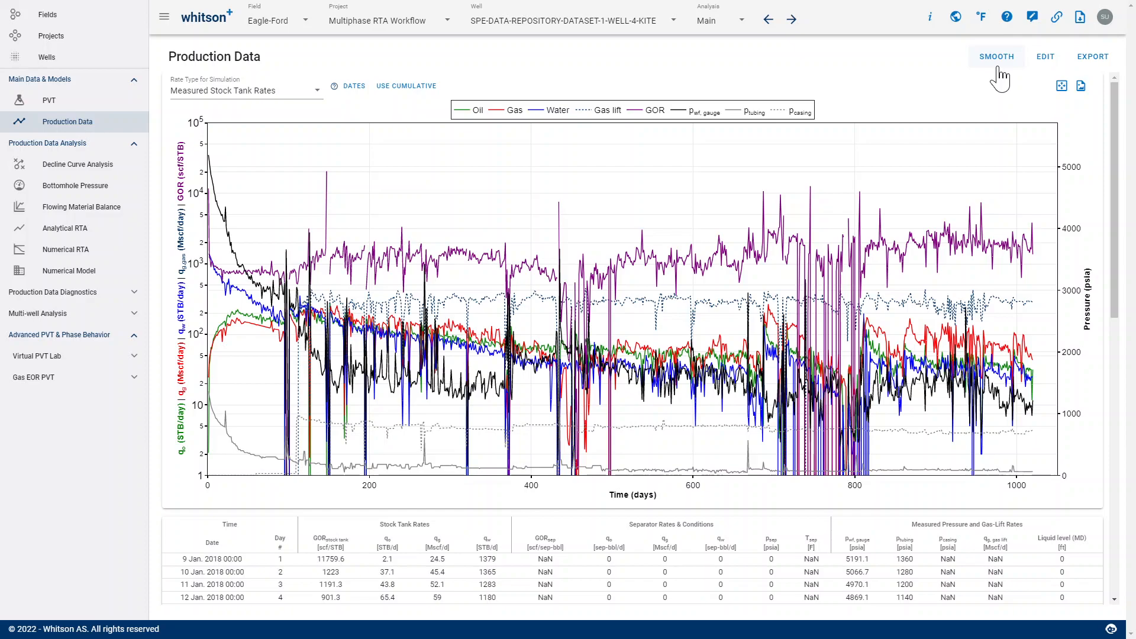
left_click(998, 65)
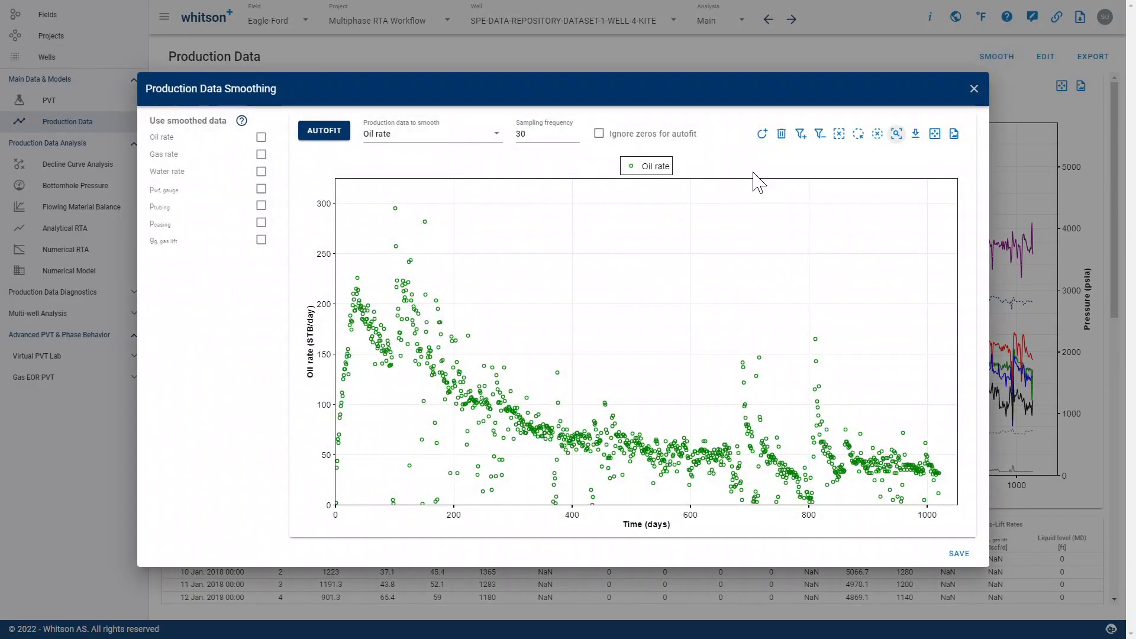
left_click(421, 145)
scroll(413, 243, "down", 1)
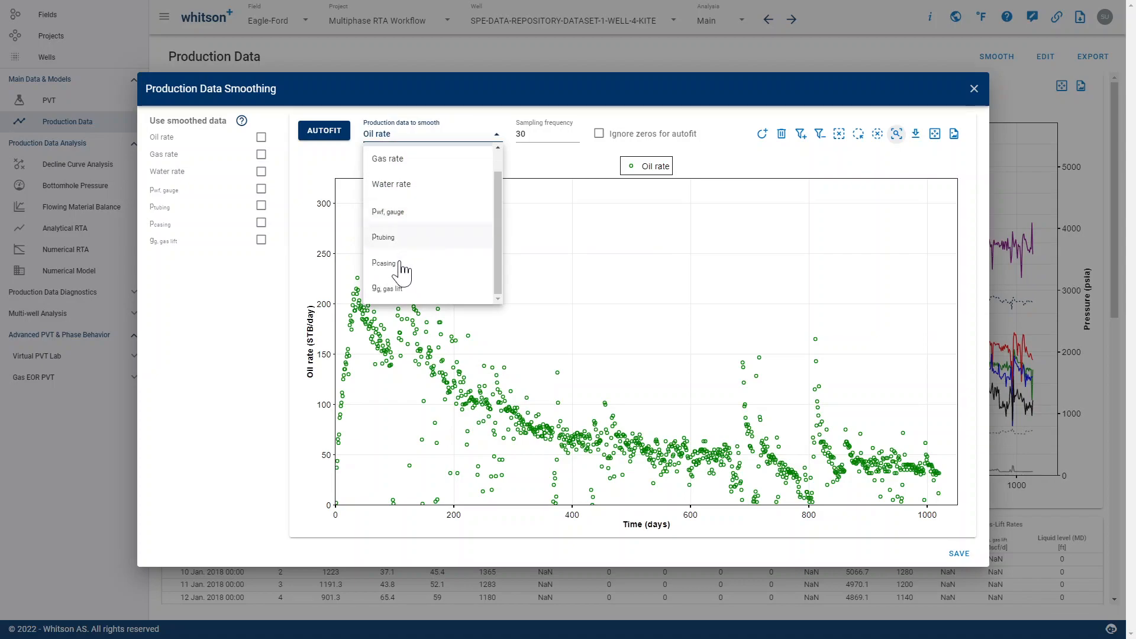
left_click(401, 241)
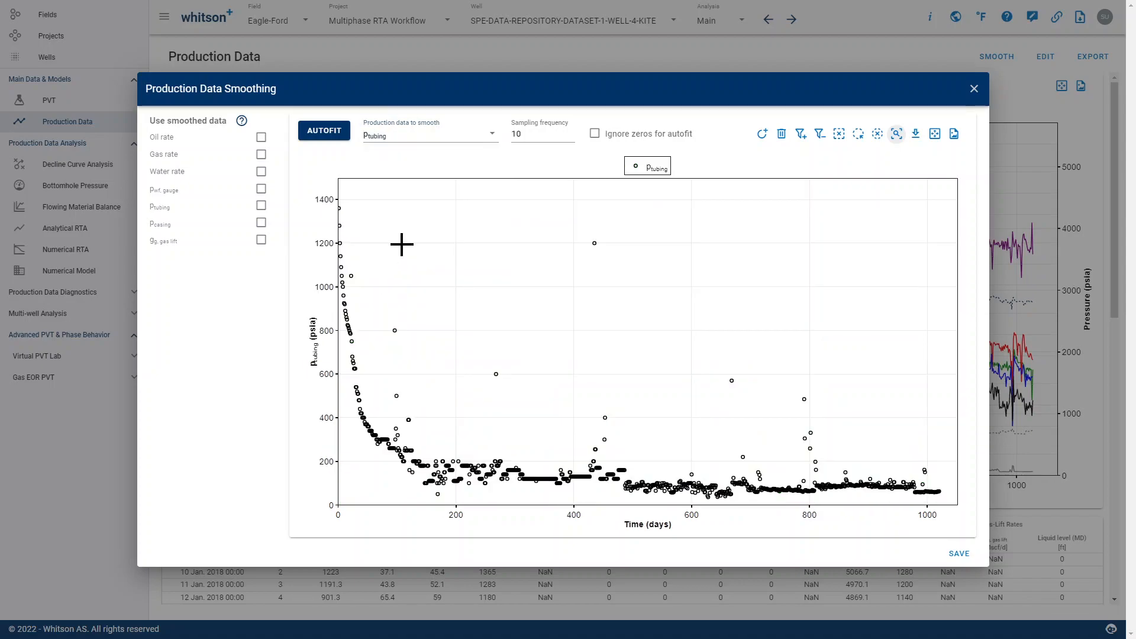
left_click(261, 206)
- Autofit a smoothed tubing pressure curve and delete its points, first those between about 370 and 600 days and finally all of them
left_click(323, 131)
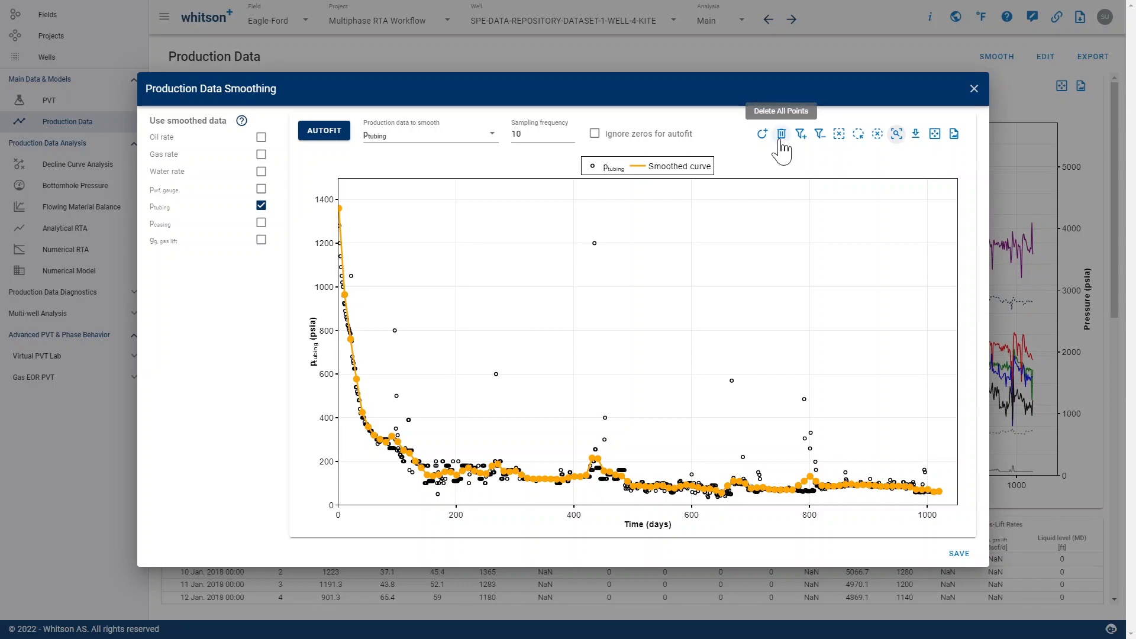
left_click(839, 133)
mouse_move(552, 407)
left_mouse_down()
mouse_move(670, 501)
mouse_move(694, 457)
left_mouse_up()
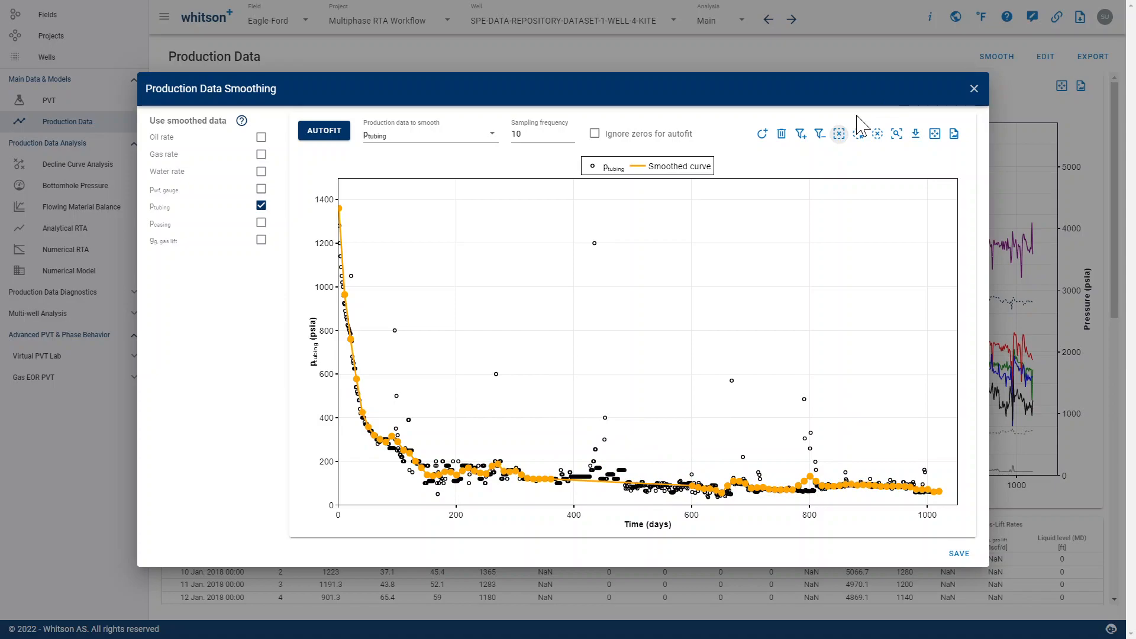
left_click(789, 137)
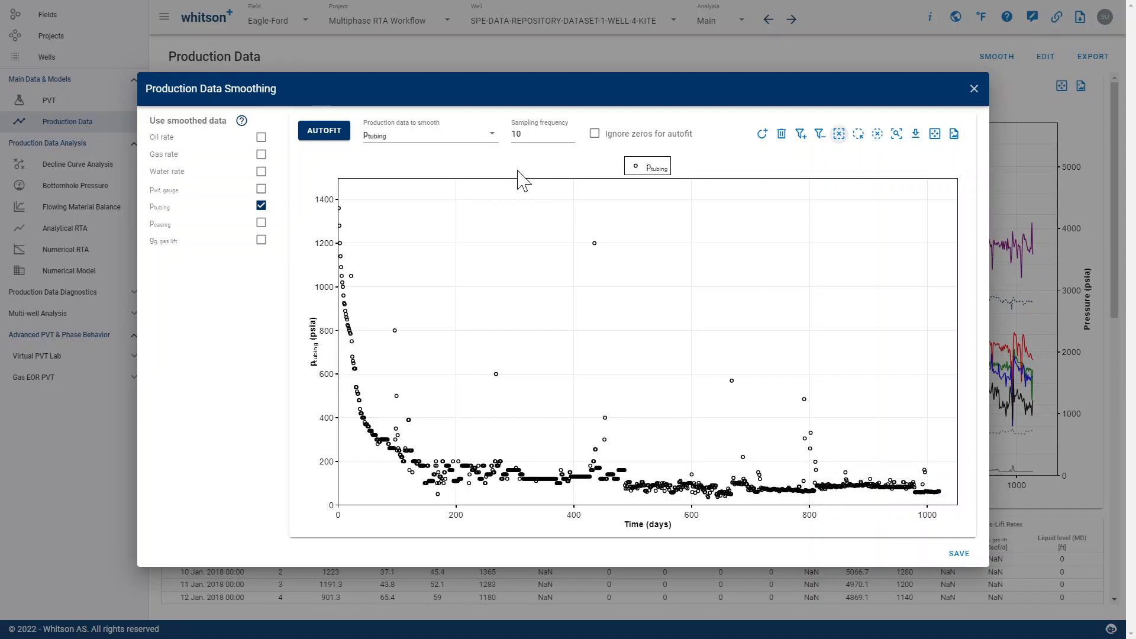
- Add two manual smoothing points for tubing pressure at about 980 and 1020 days, near 95 psia, and save the smoothing
left_click(761, 135)
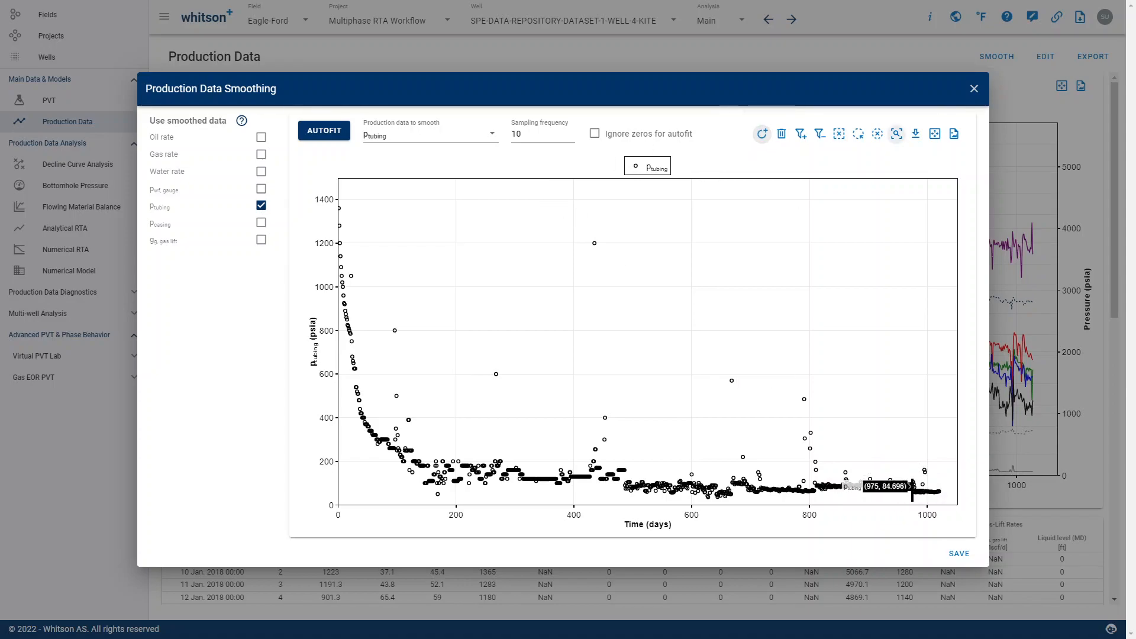
left_click(916, 484)
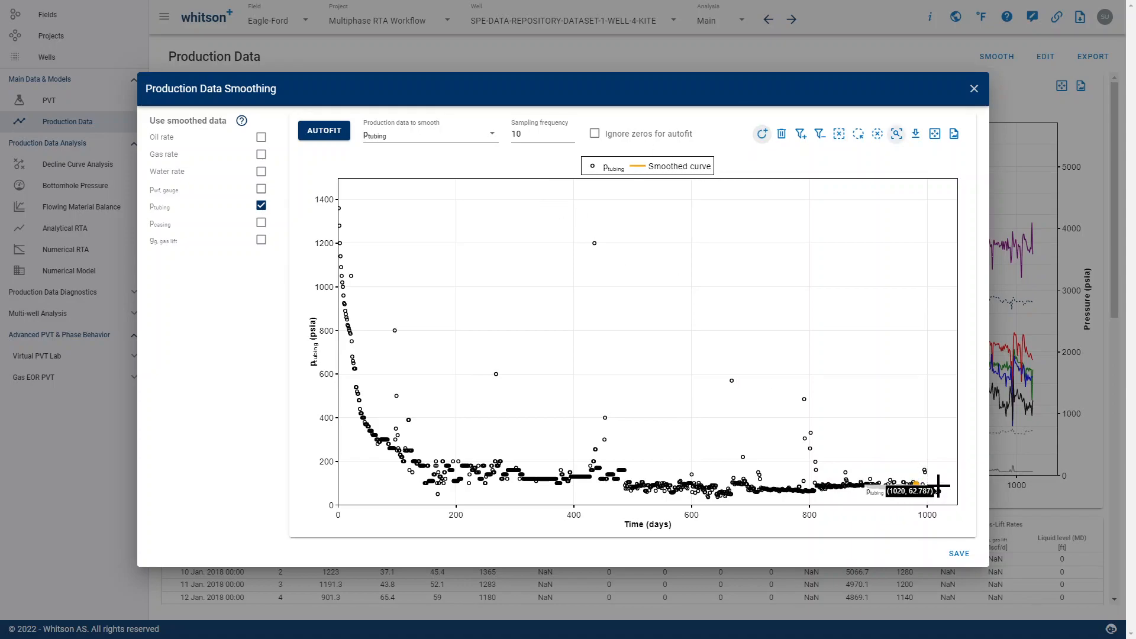
left_click(940, 484)
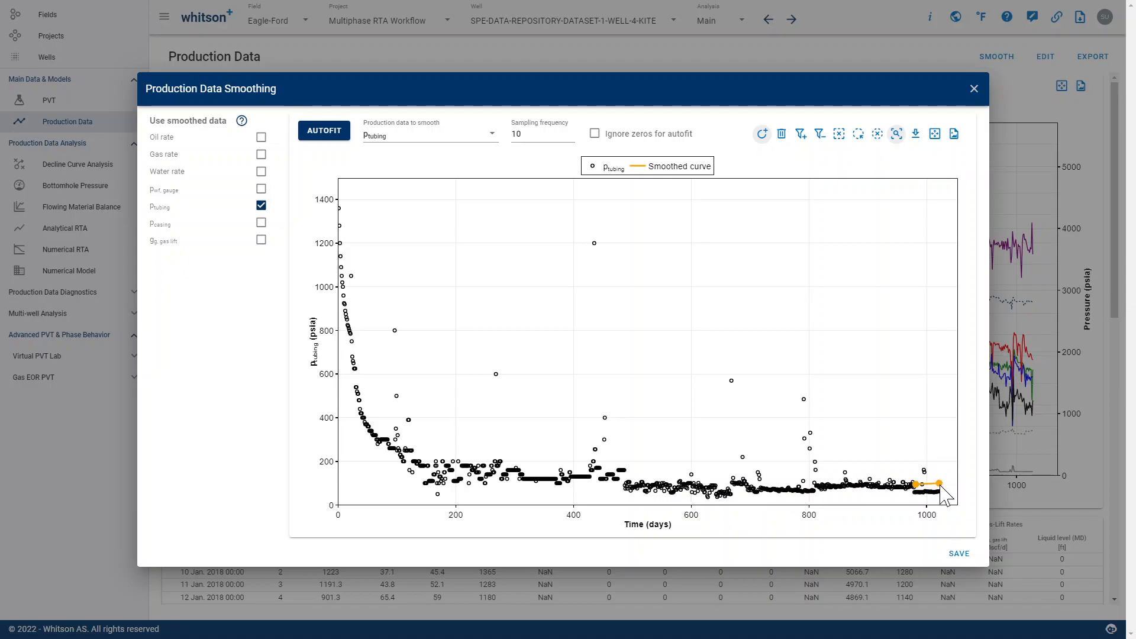
left_click(958, 553)
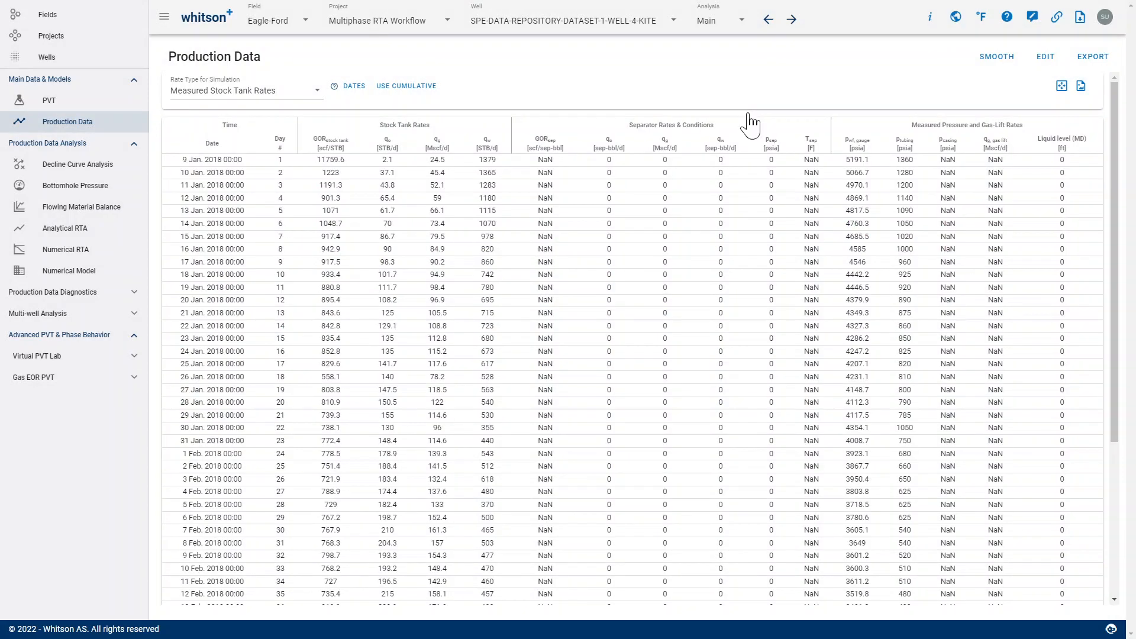
- Isolate the smoothed tubing pressure curve, examine it from about 960 to 1020 days, and restore the full production plot
double_click(749, 118)
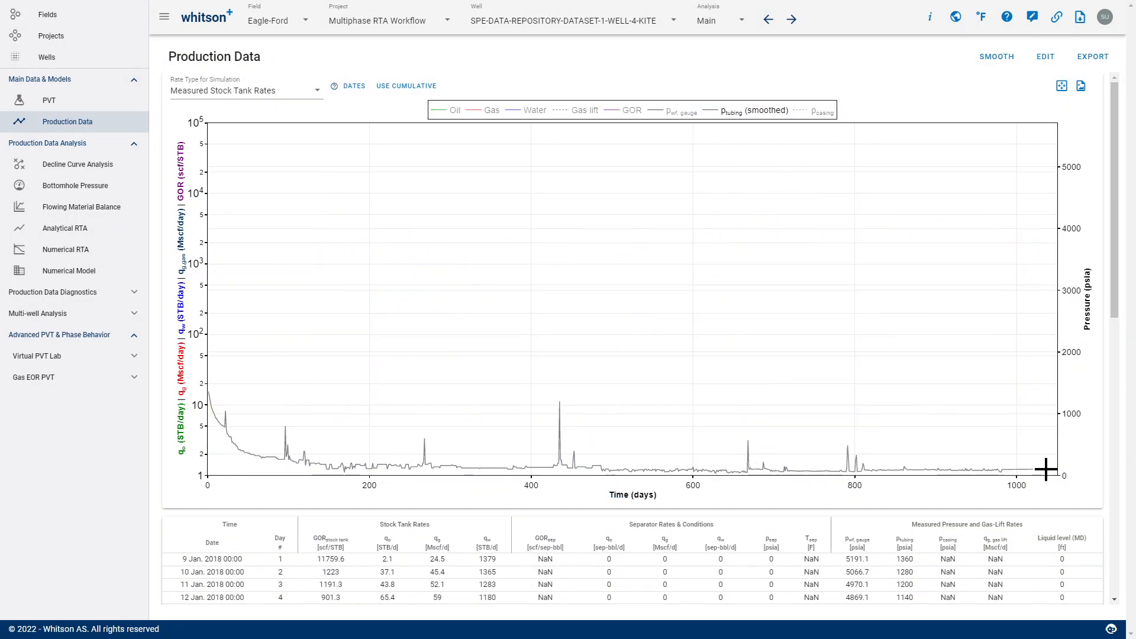
left_click_drag(990, 452, 1033, 480)
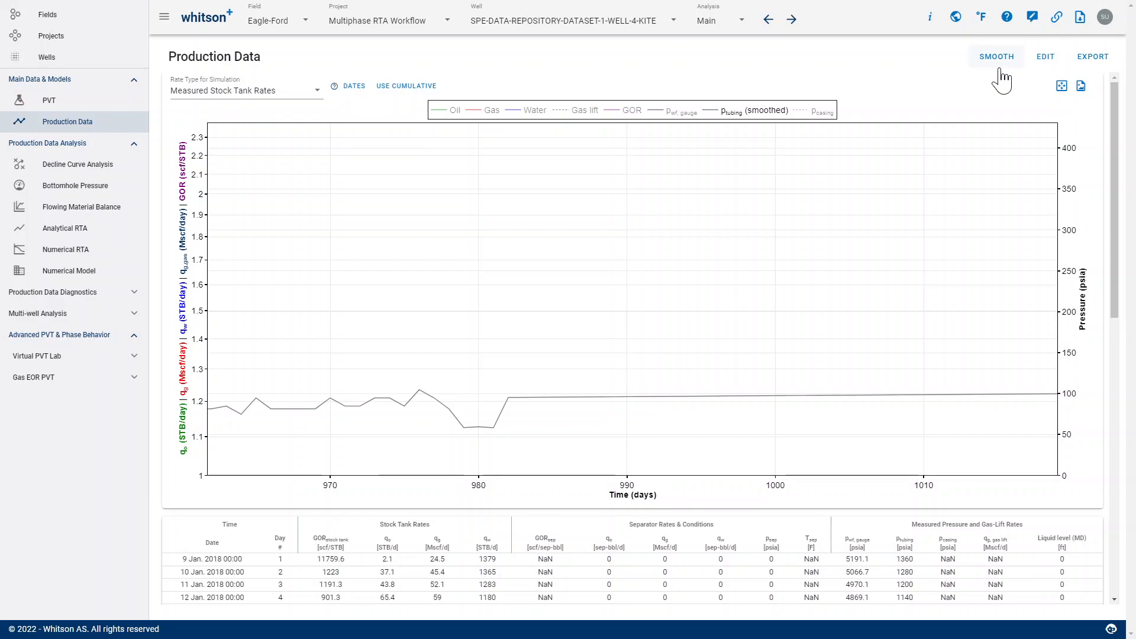
double_click(736, 117)
double_click(508, 210)
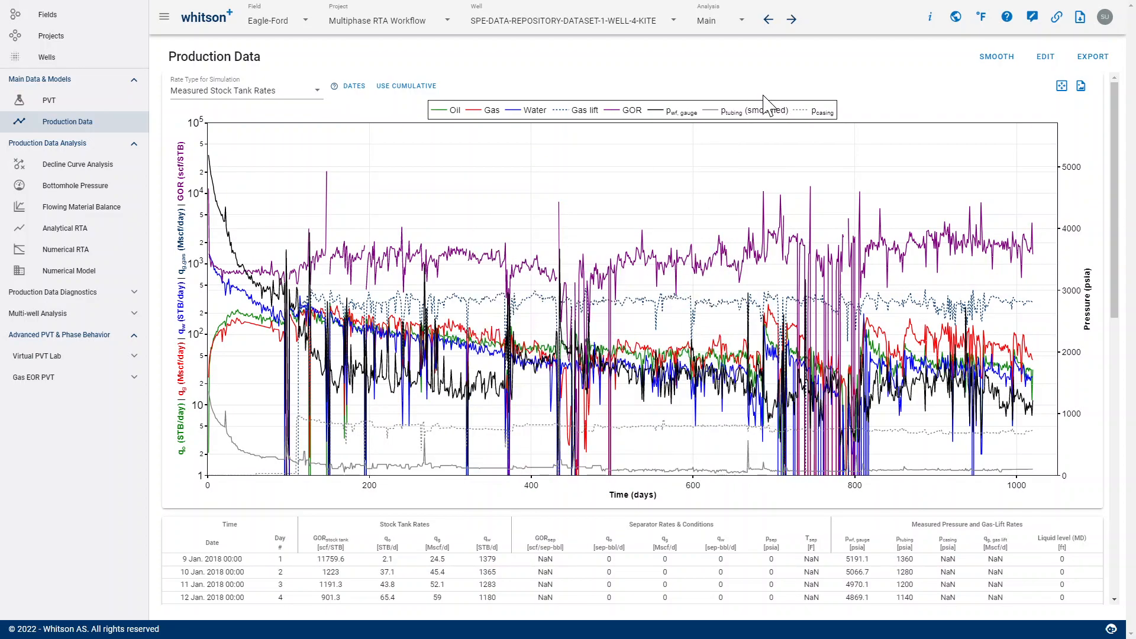
- Disable the use of smoothed tubing pressure data in the smoothing settings and close them without saving
left_click(997, 58)
left_click(261, 206)
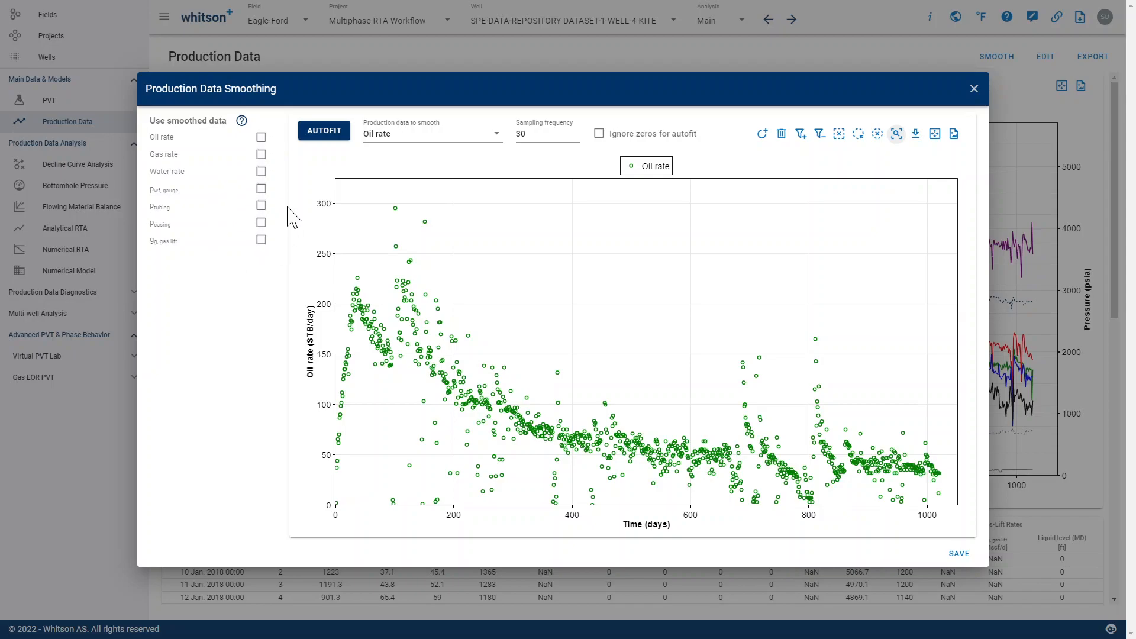
left_click(974, 101)
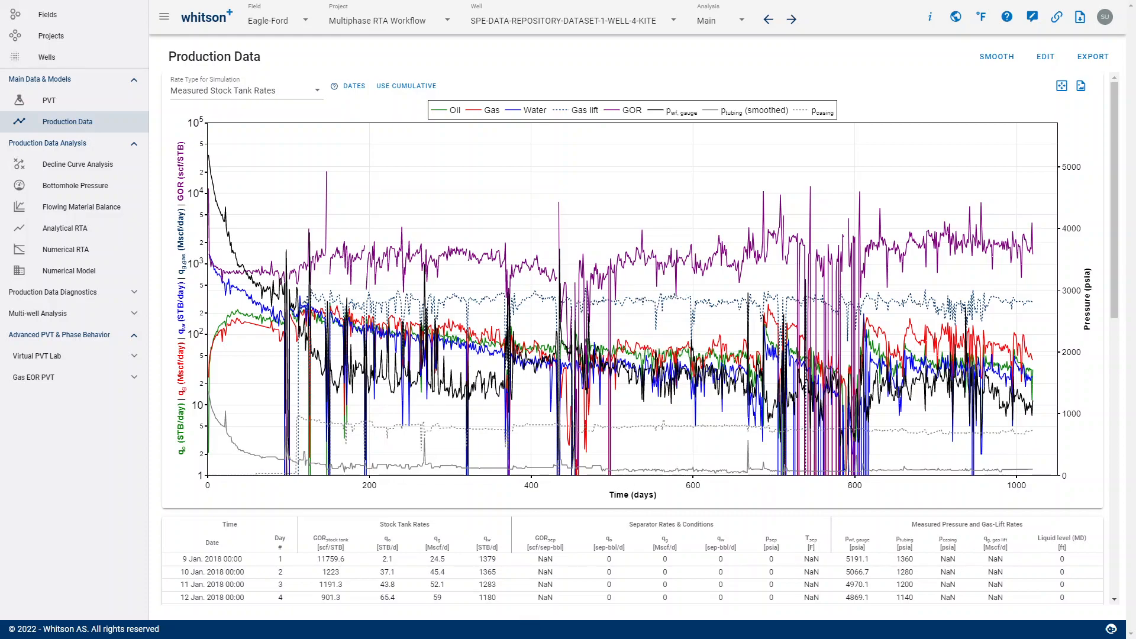
- Open the Bottomhole Pressure analysis and show only the gauge pressure (p wf, gauge) curve in its plot
left_click(64, 193)
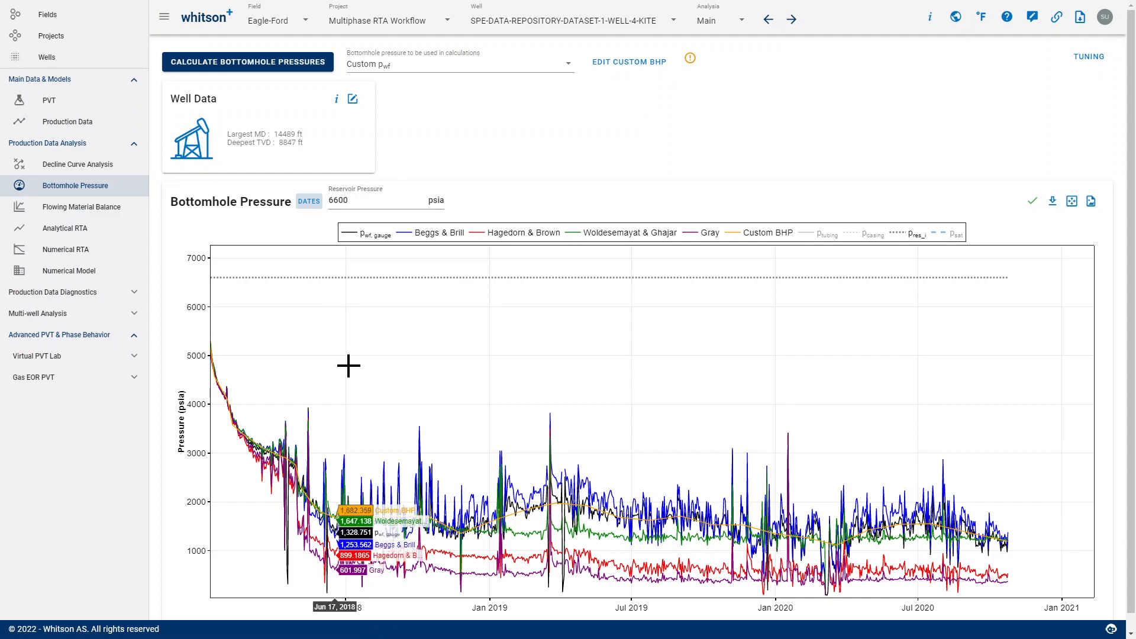
left_click(383, 247)
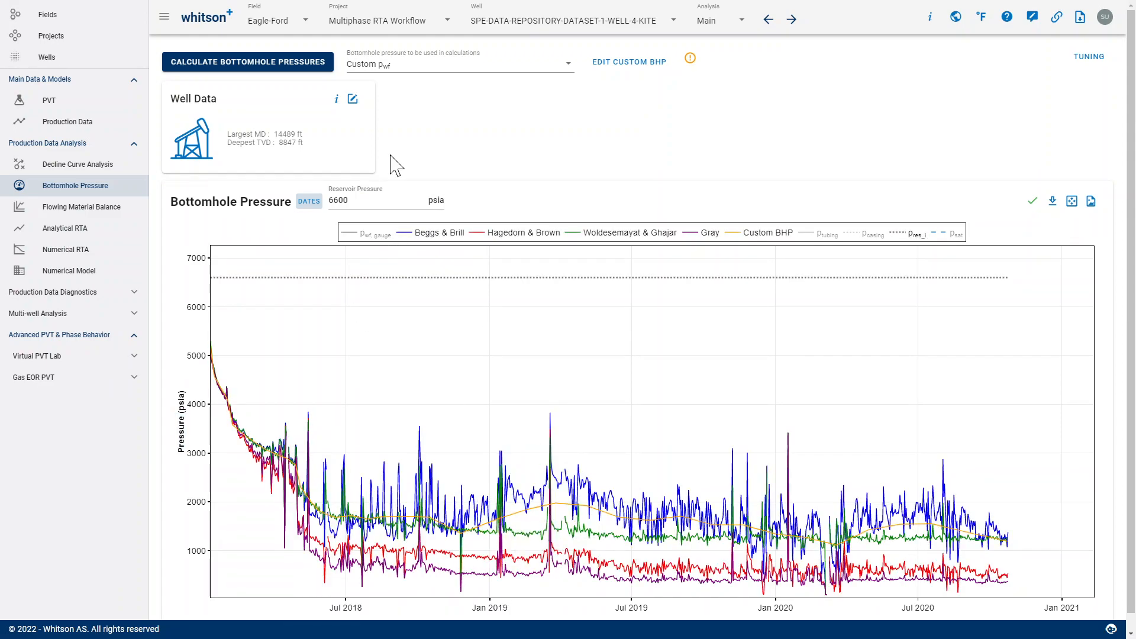
double_click(363, 244)
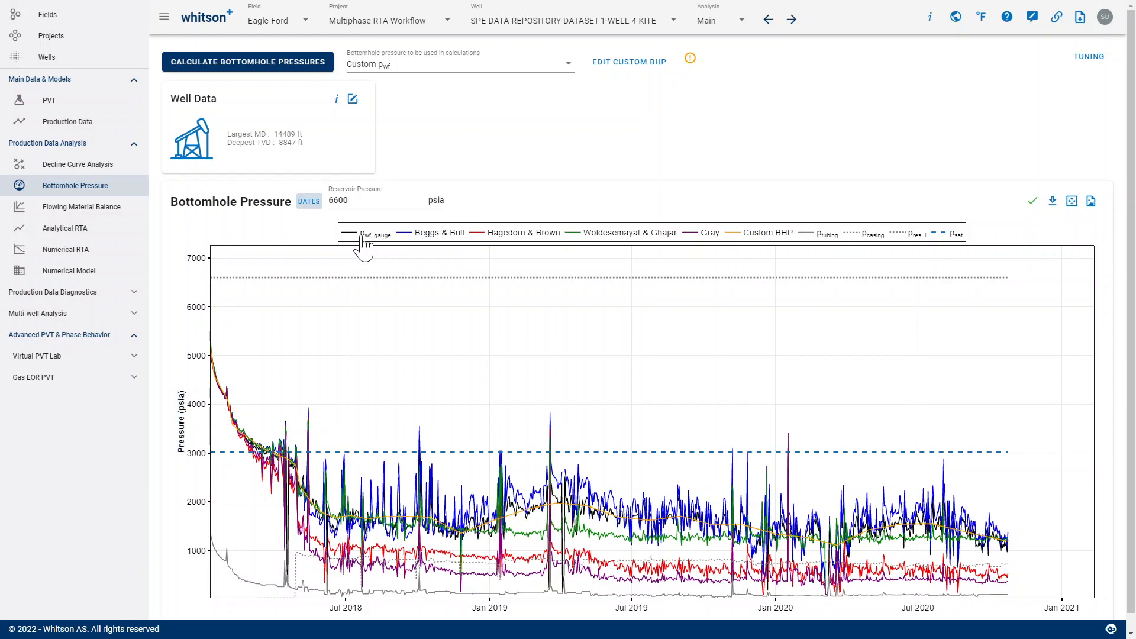
double_click(363, 244)
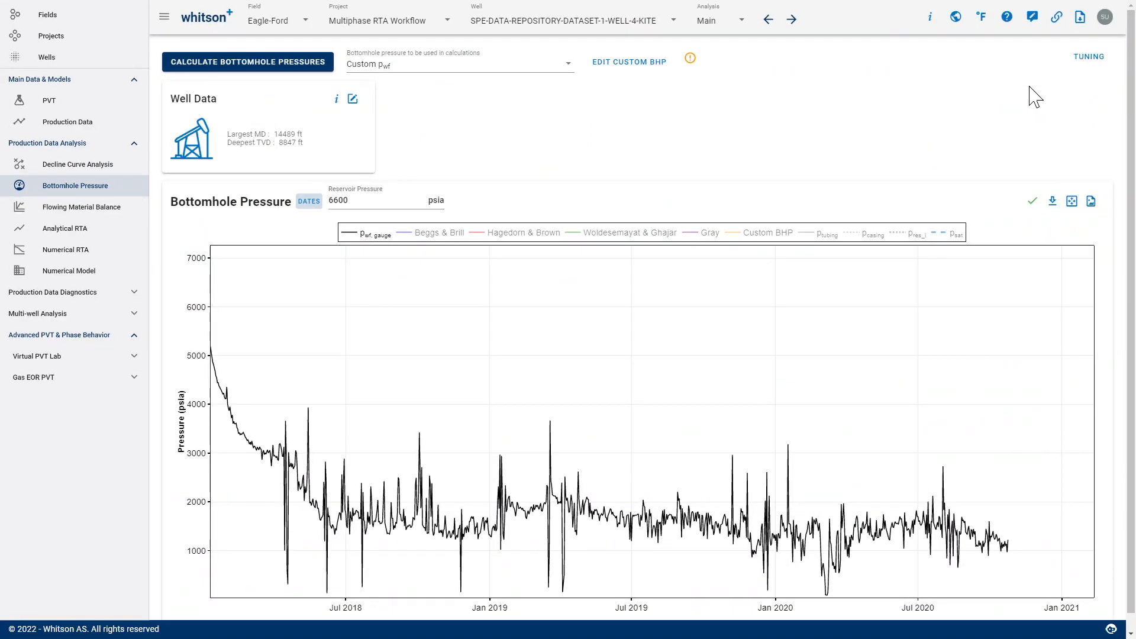
- View the correlations' tuning data, and display the Hagedorn & Brown curve alongside the gauge pressure
left_click(1090, 57)
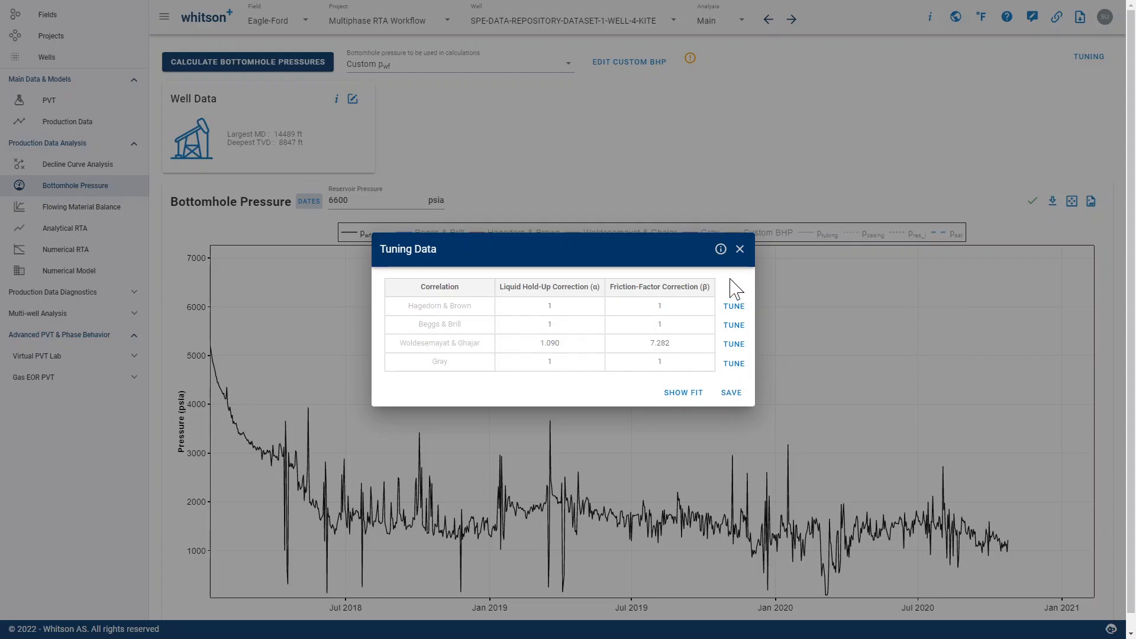
left_click(739, 249)
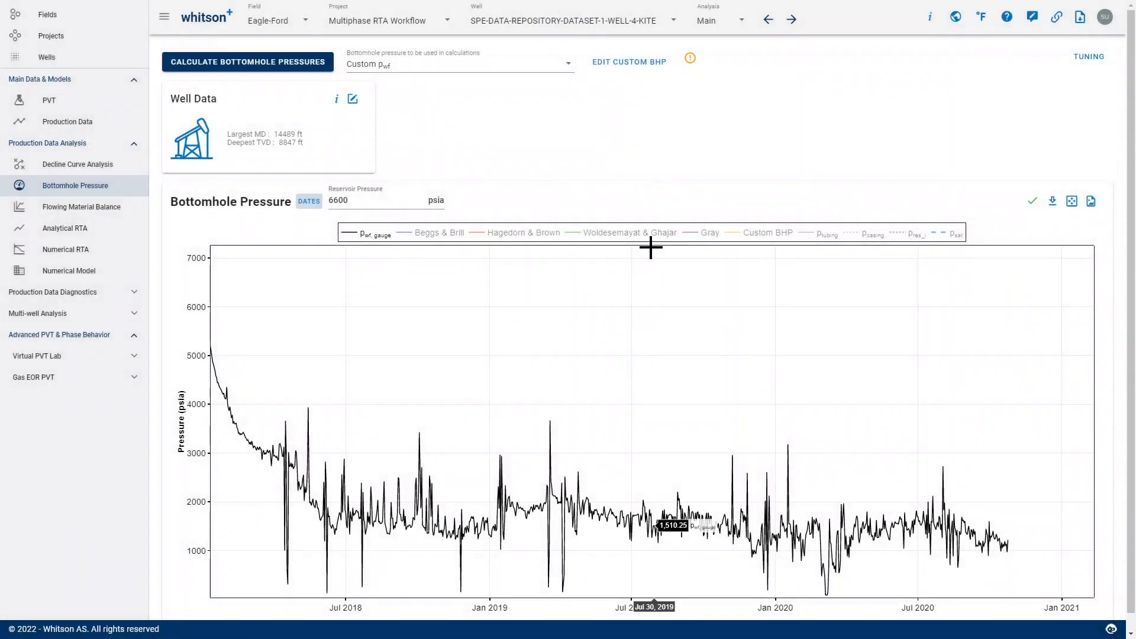
left_click(519, 235)
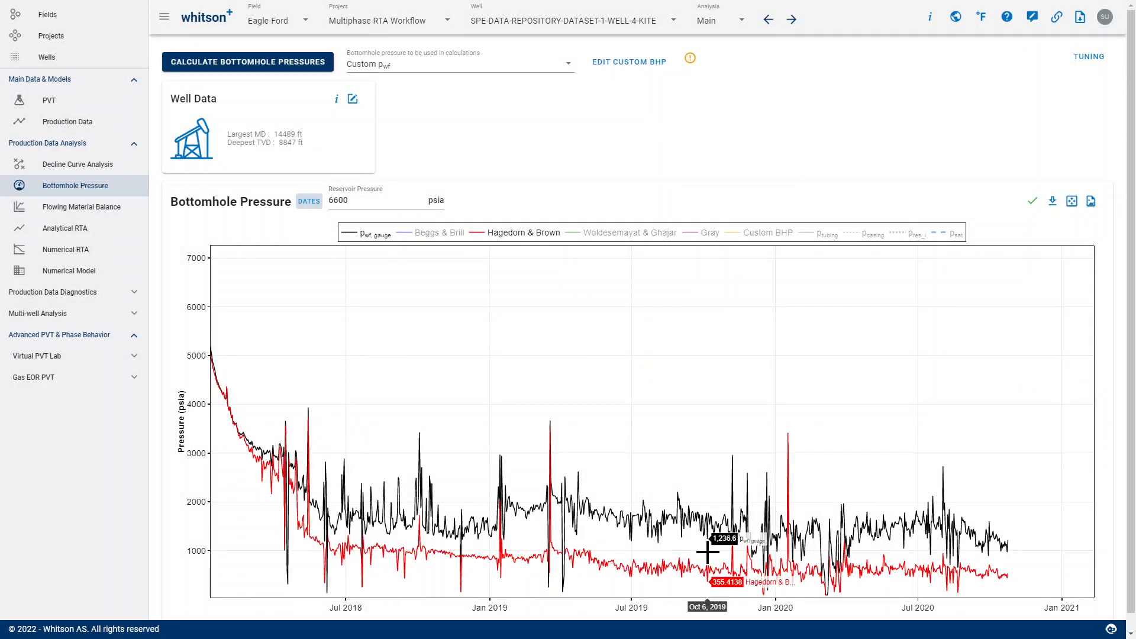
- Tune the Hagedorn & Brown correlation to the gauge data and view the fit in the tuning results comparison
left_click(1089, 57)
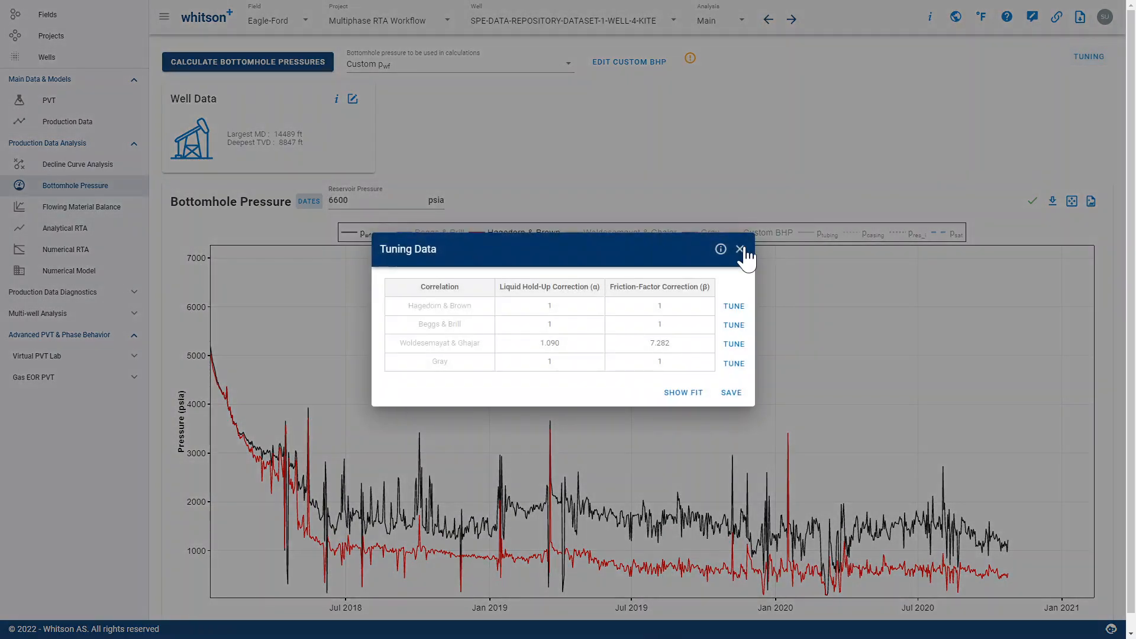
left_click(734, 324)
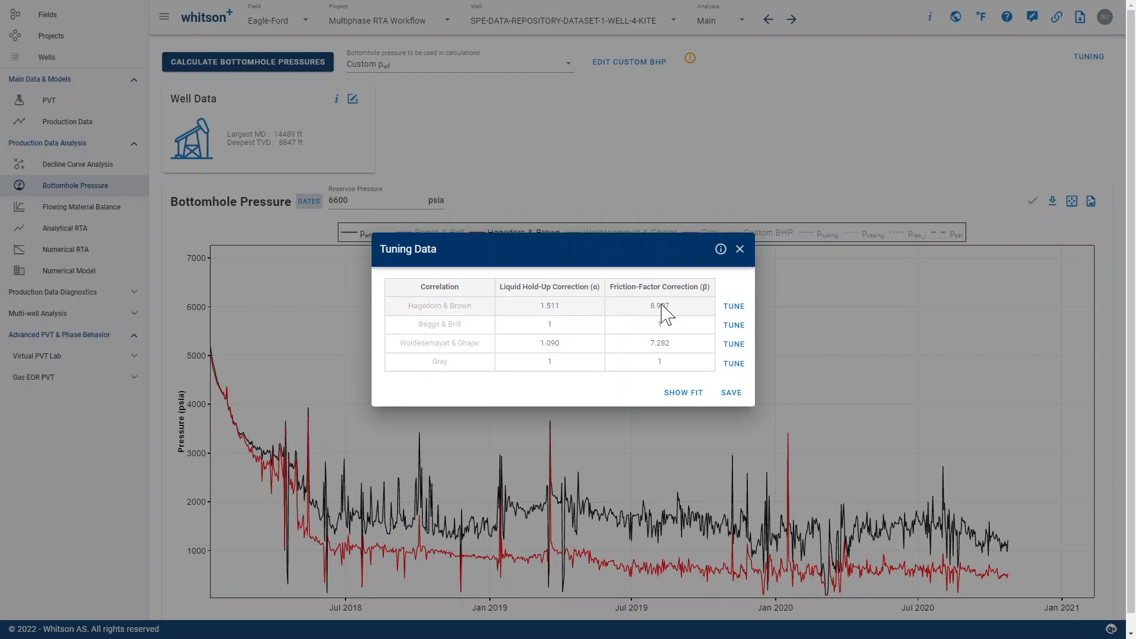
left_click(681, 394)
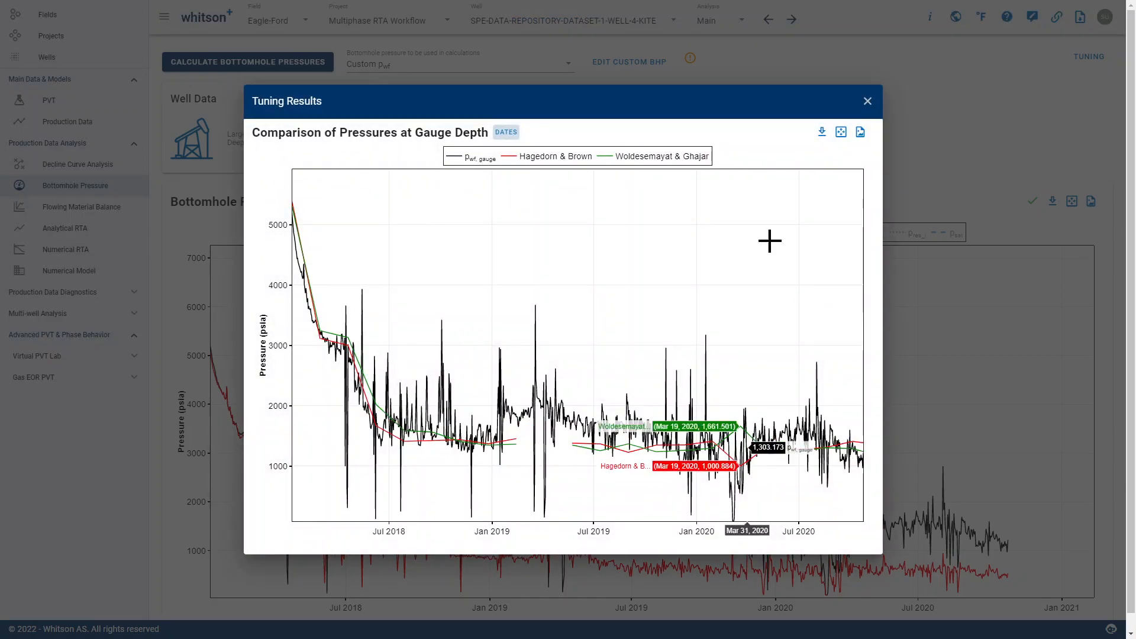
left_click(868, 102)
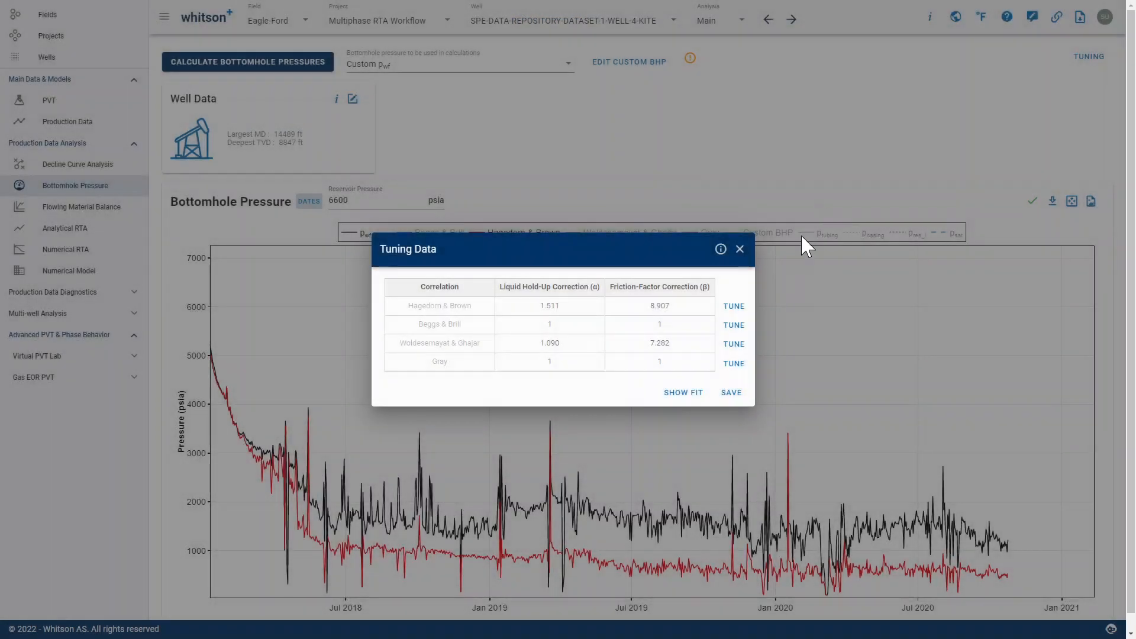
- Save the tuned correlation factors and recalculate the bottomhole pressures
left_click(735, 392)
left_click(294, 73)
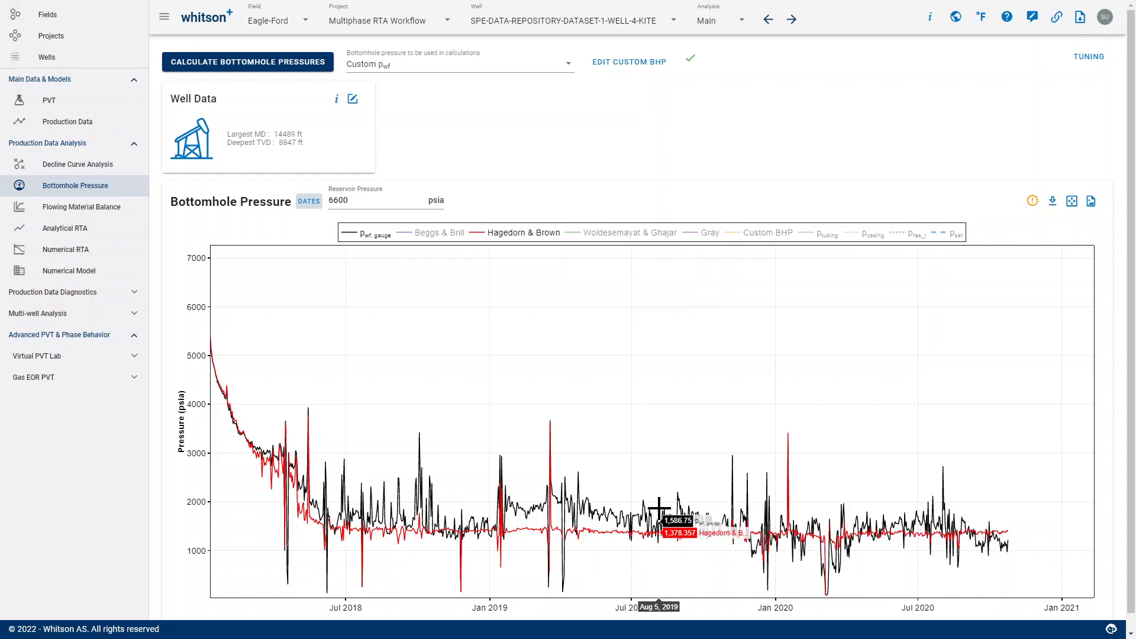
- Open the GIS map from the field overview and enter the Bakken field
left_click(99, 24)
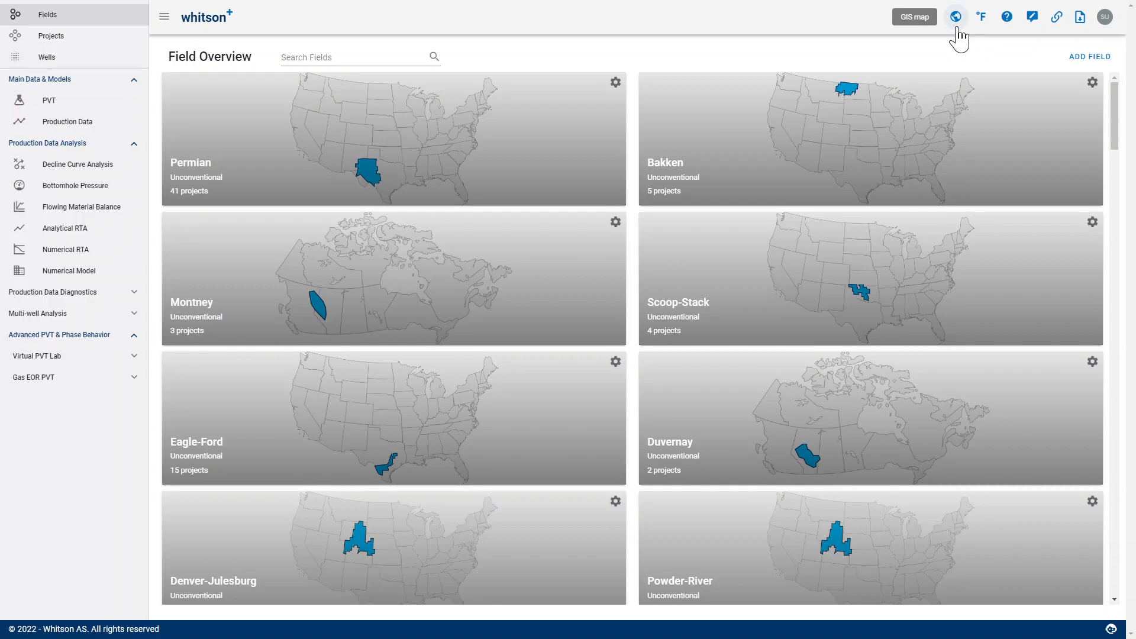
left_click(956, 17)
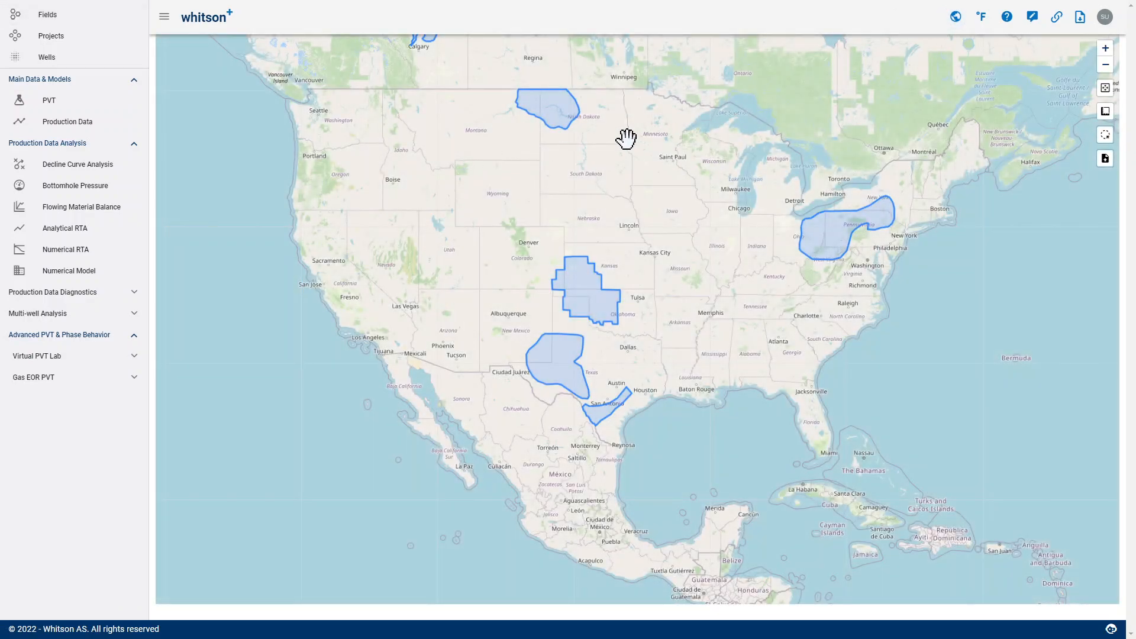
left_click_drag(626, 141, 583, 309)
left_click_drag(586, 370, 510, 266)
left_click(454, 198)
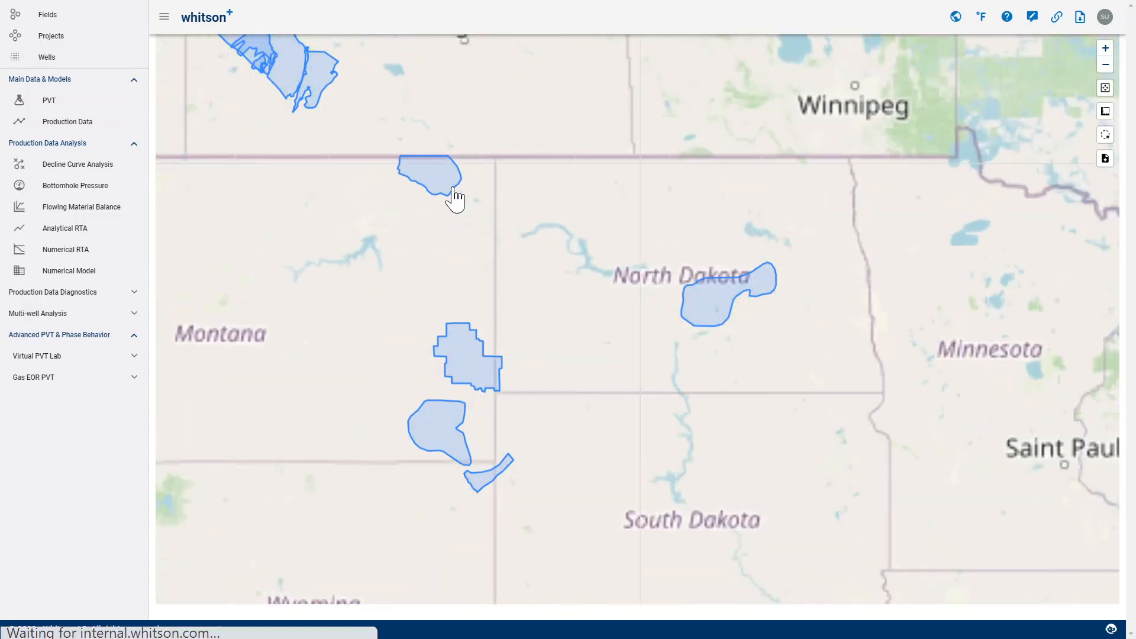
- Locate the Bakken wells on the map and show the info of the northernmost well
scroll(767, 358, "up", 1)
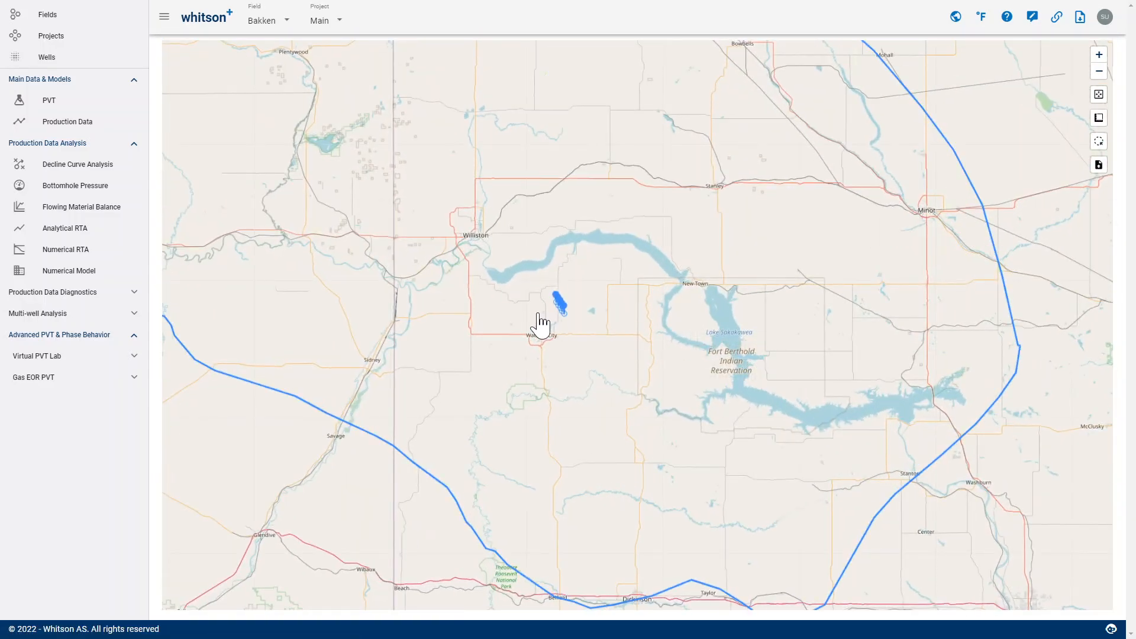
scroll(539, 314, "up", 1)
scroll(551, 309, "up", 2)
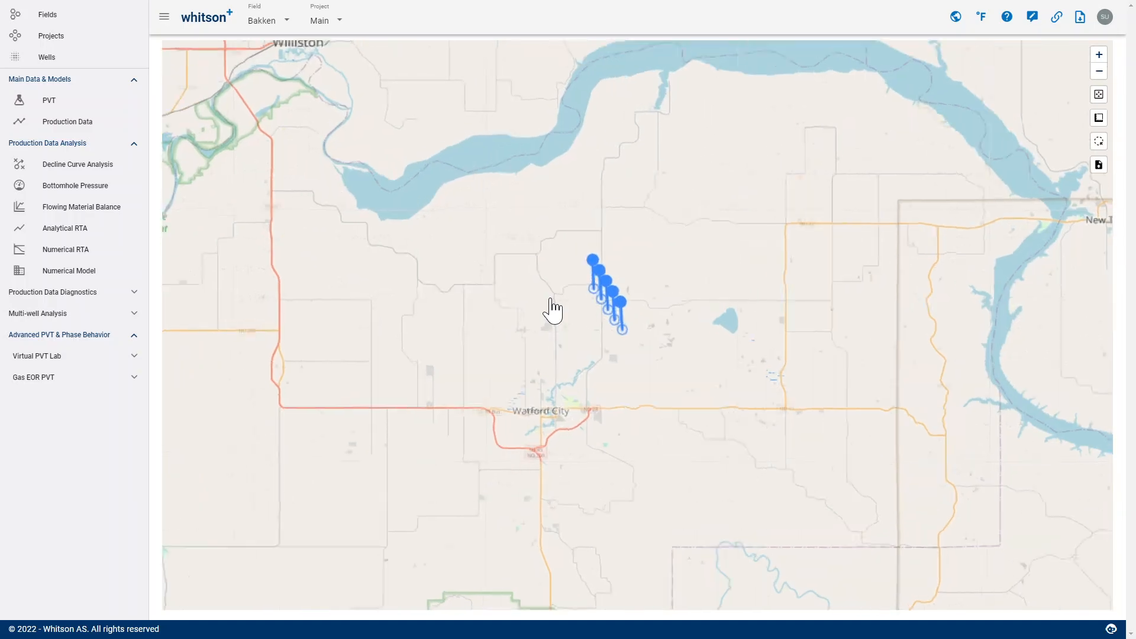
left_click_drag(598, 350, 426, 416)
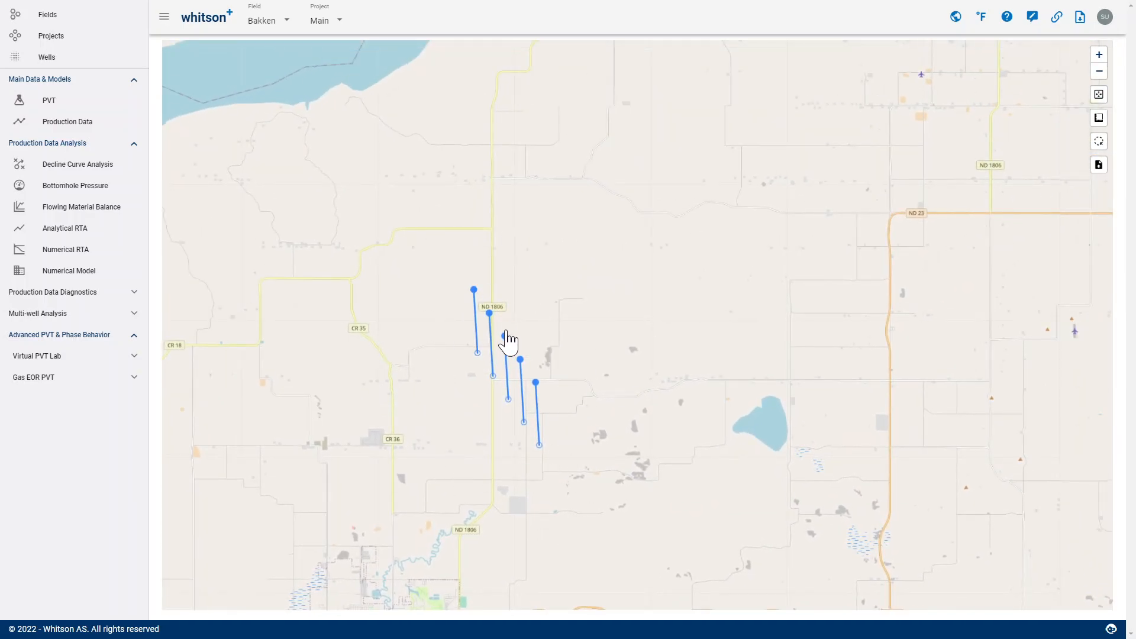
left_click(473, 292)
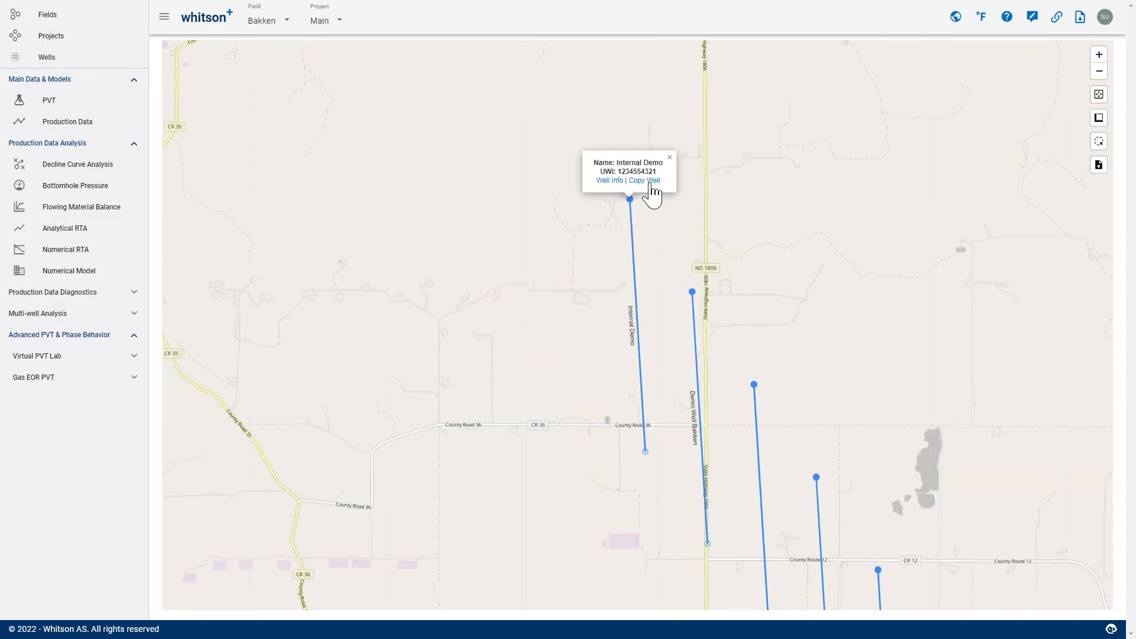
- Area-select all five Bakken wells on the map and view the options for copying them, without saving a copy
scroll(929, 308, "down", 1)
mouse_move(1102, 122)
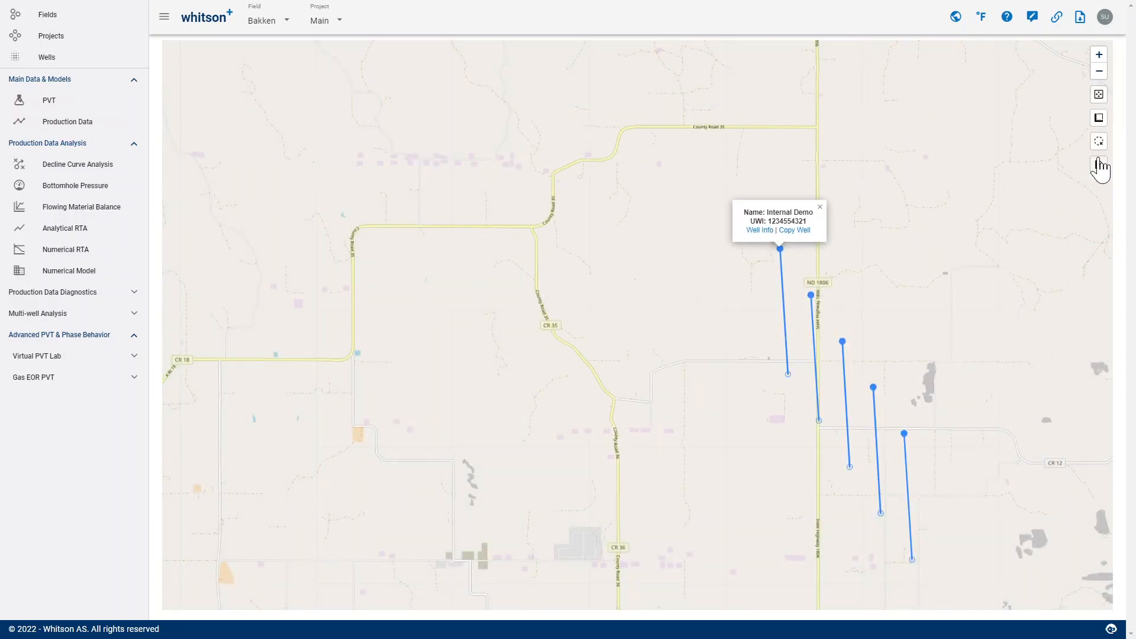
left_click_drag(924, 185, 720, 228)
scroll(681, 95, "up", 1)
mouse_move(1112, 131)
scroll(743, 393, "down", 1)
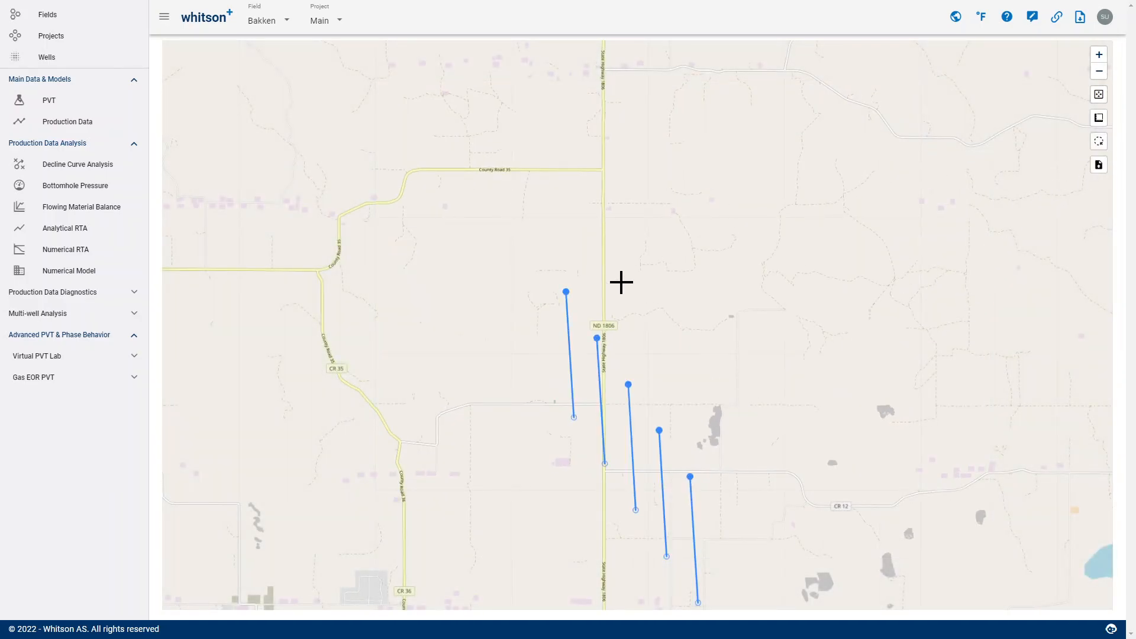
mouse_move(548, 261)
left_mouse_down()
mouse_move(477, 540)
mouse_move(840, 607)
mouse_move(796, 360)
left_mouse_up()
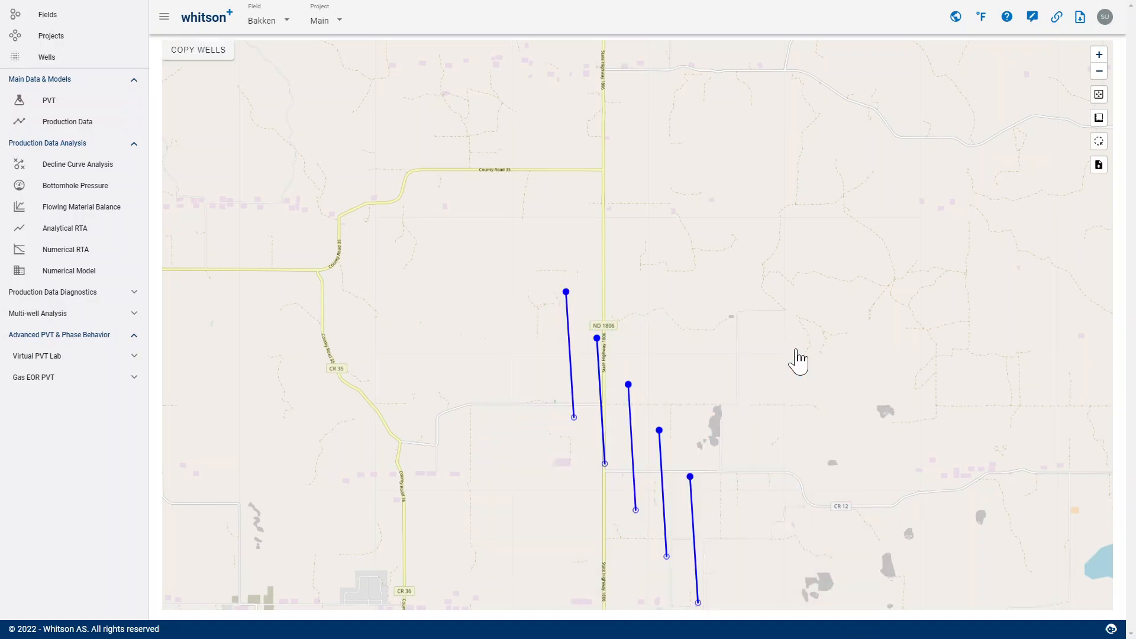
left_click(198, 54)
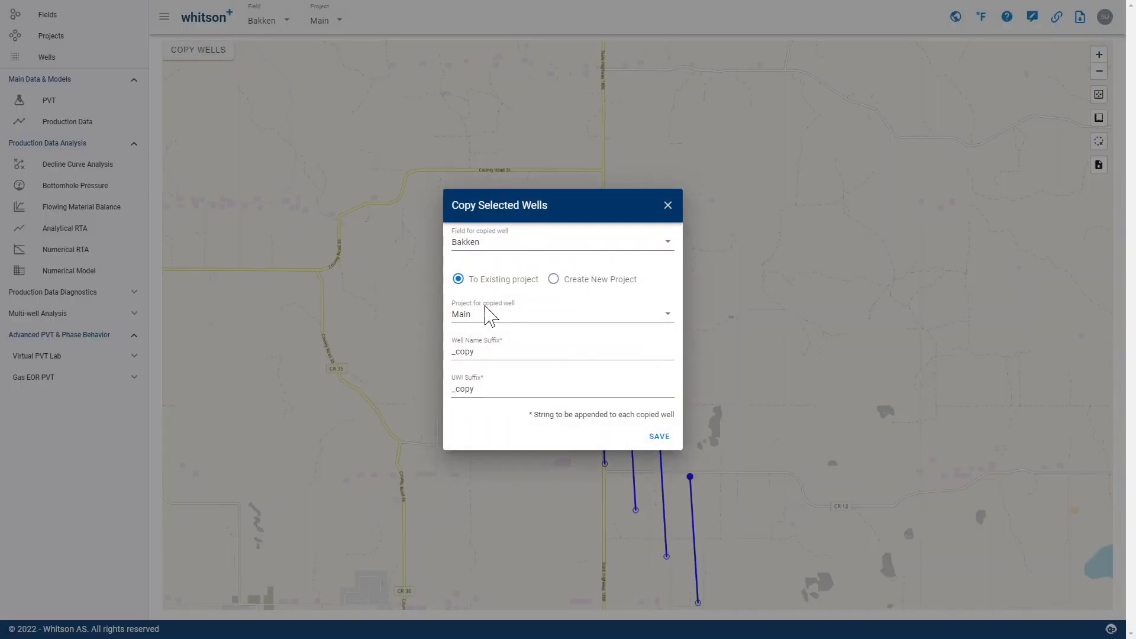
left_click(668, 207)
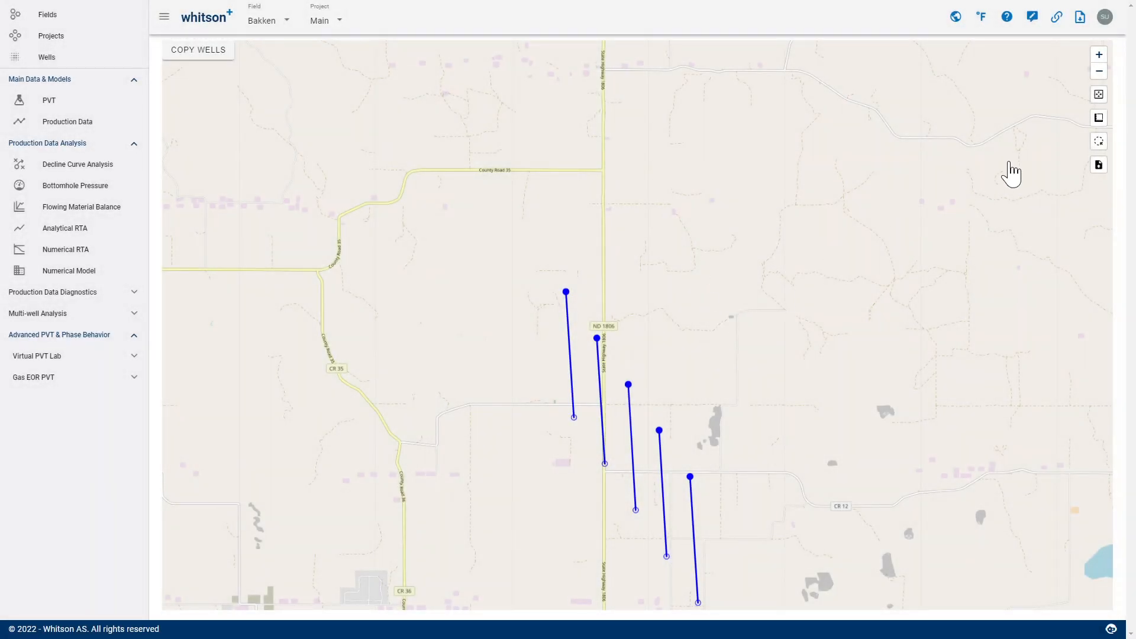
- Measure the area of a four-cornered region around the northernmost well, and discard the measurement
left_click(1099, 118)
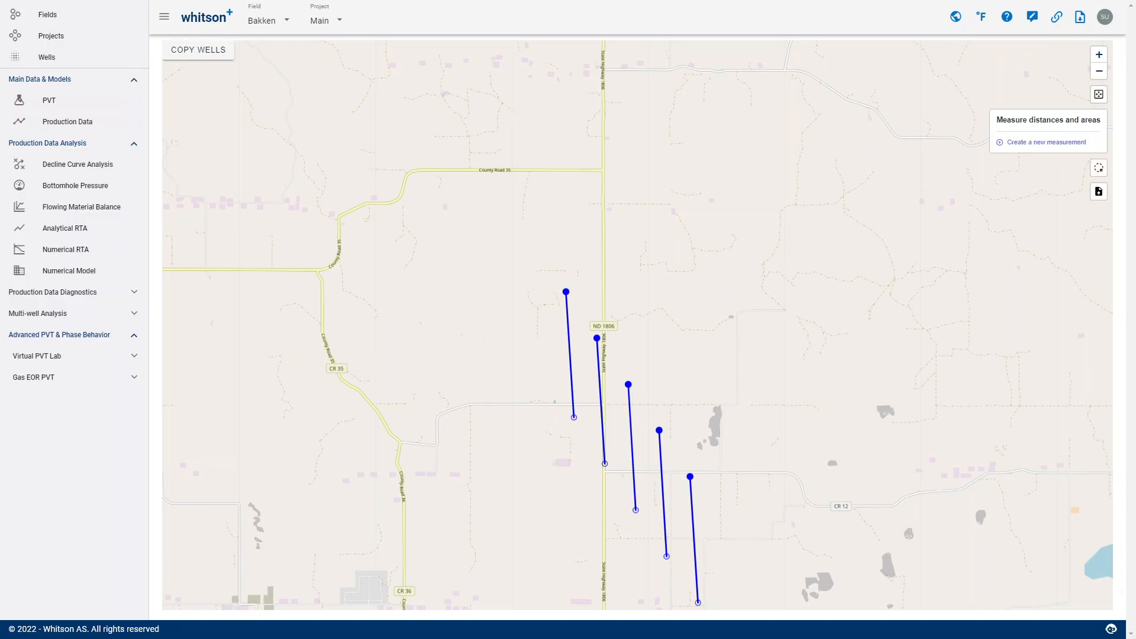
left_click(552, 294)
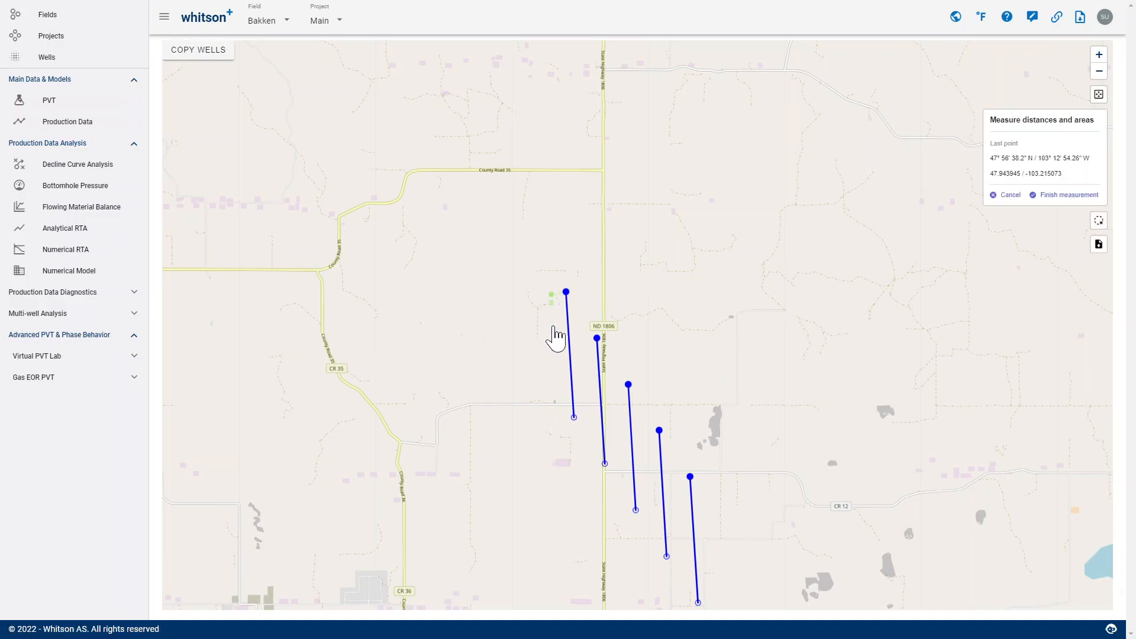
left_click(556, 419)
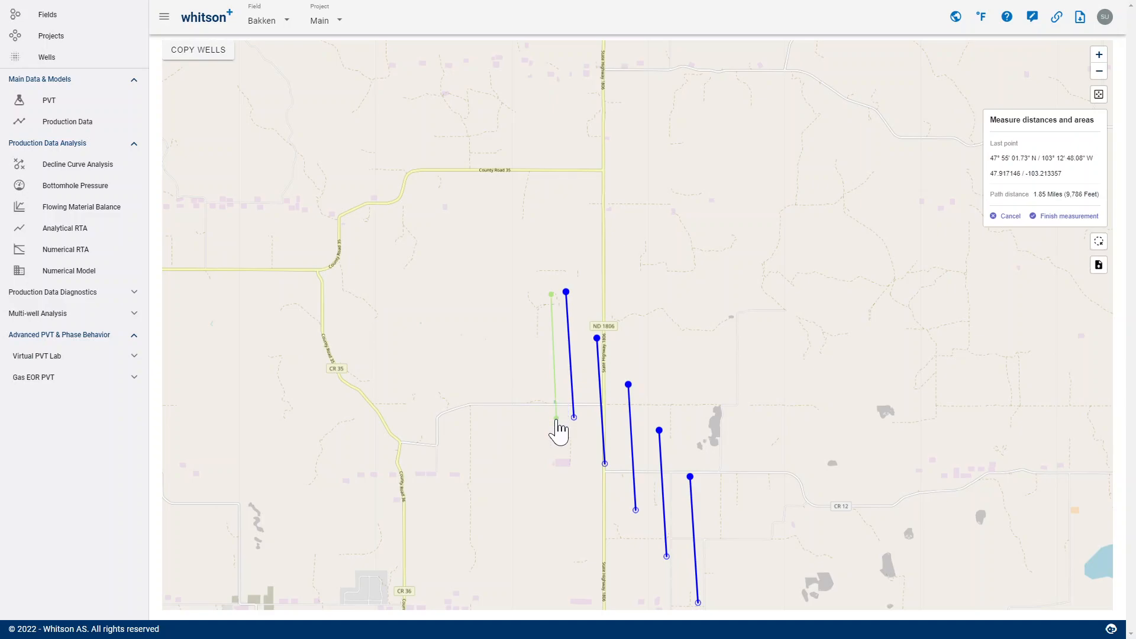
left_click(619, 417)
left_click(614, 293)
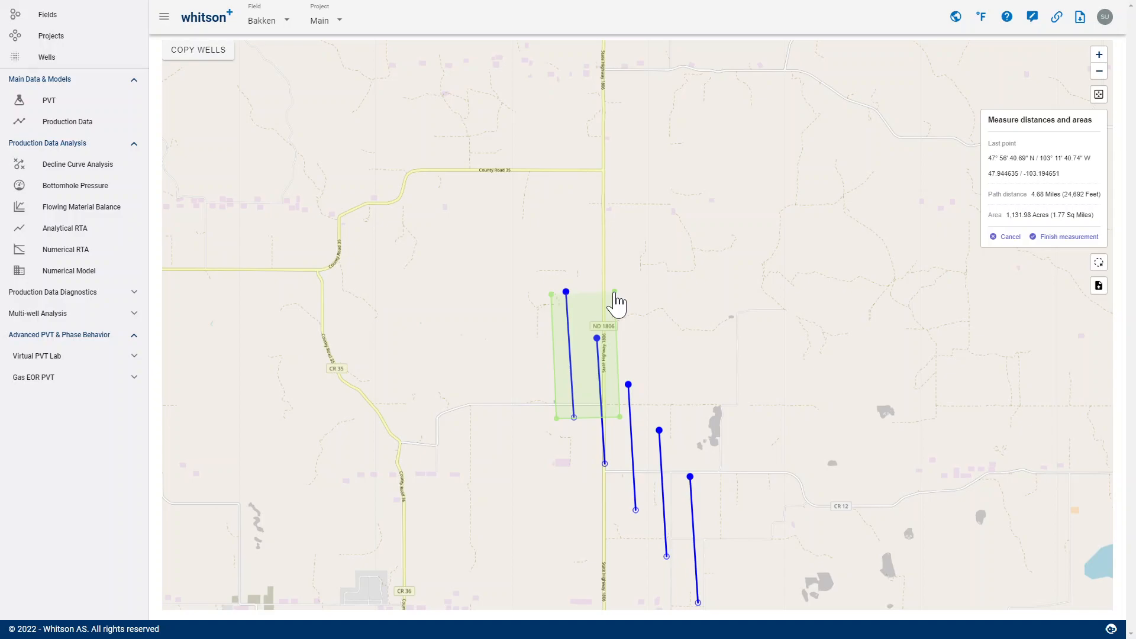
left_click(1011, 237)
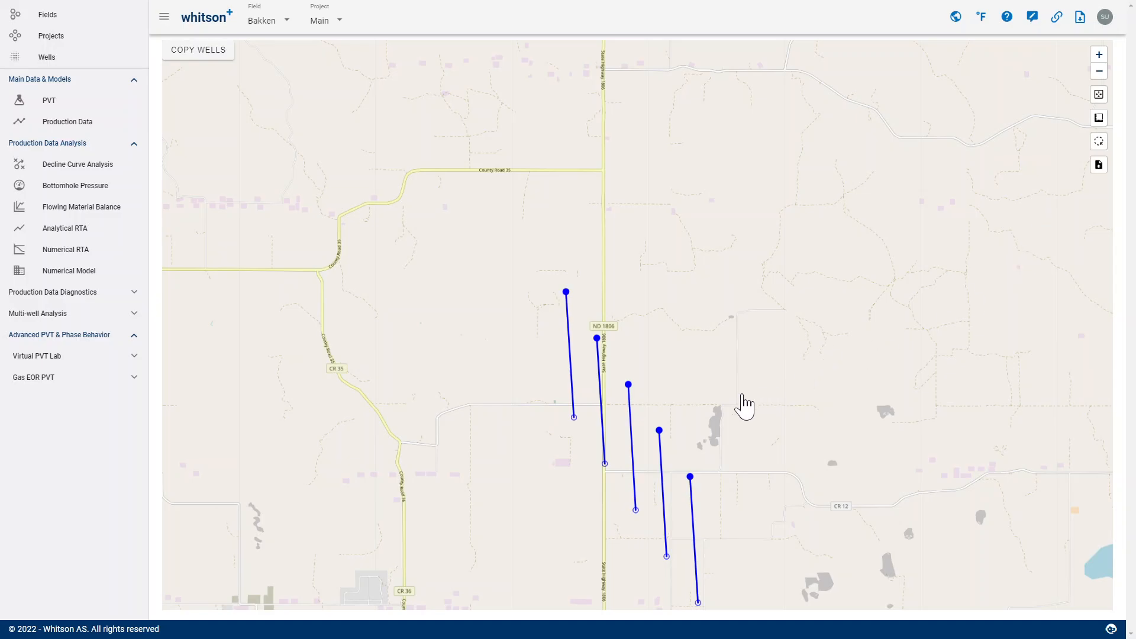
left_click_drag(742, 397, 640, 266)
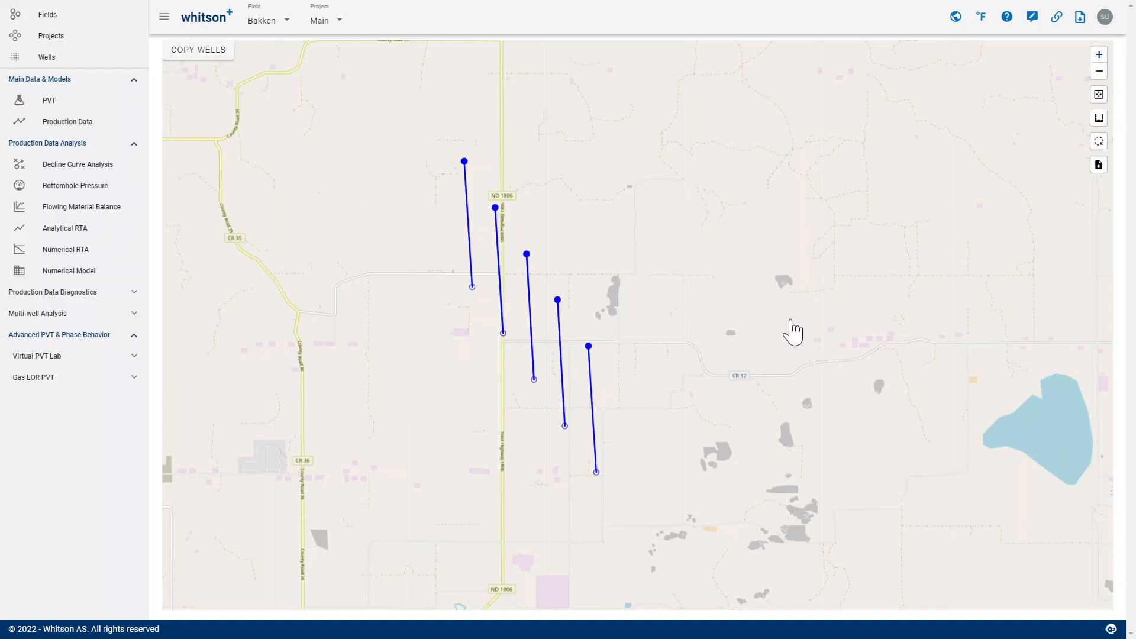
scroll(782, 336, "down", 2)
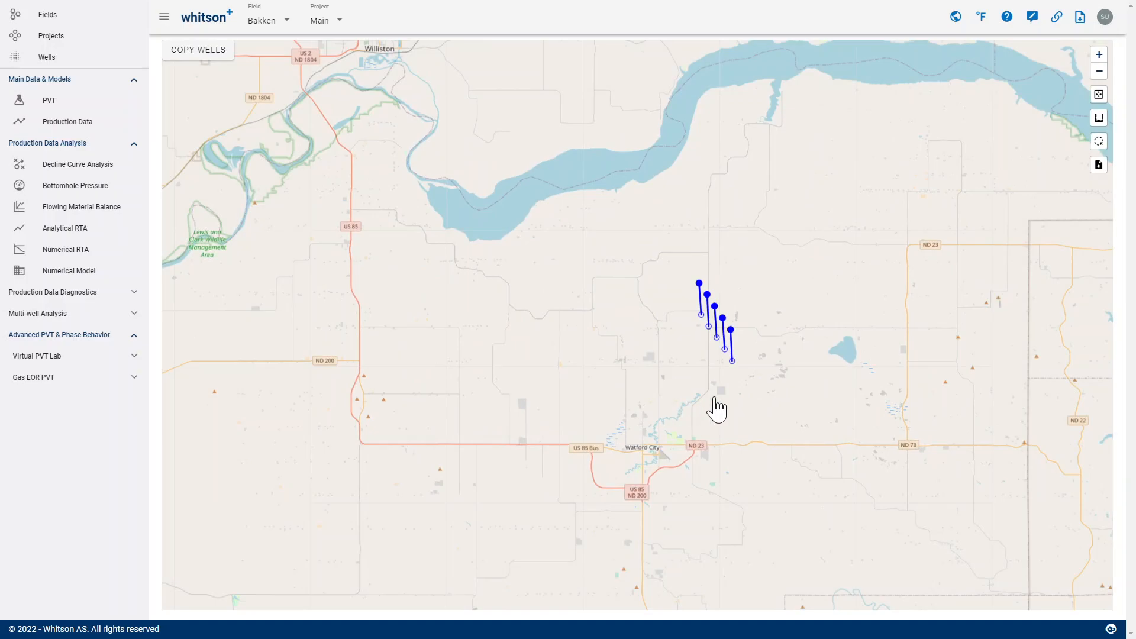
scroll(696, 350, "down", 1)
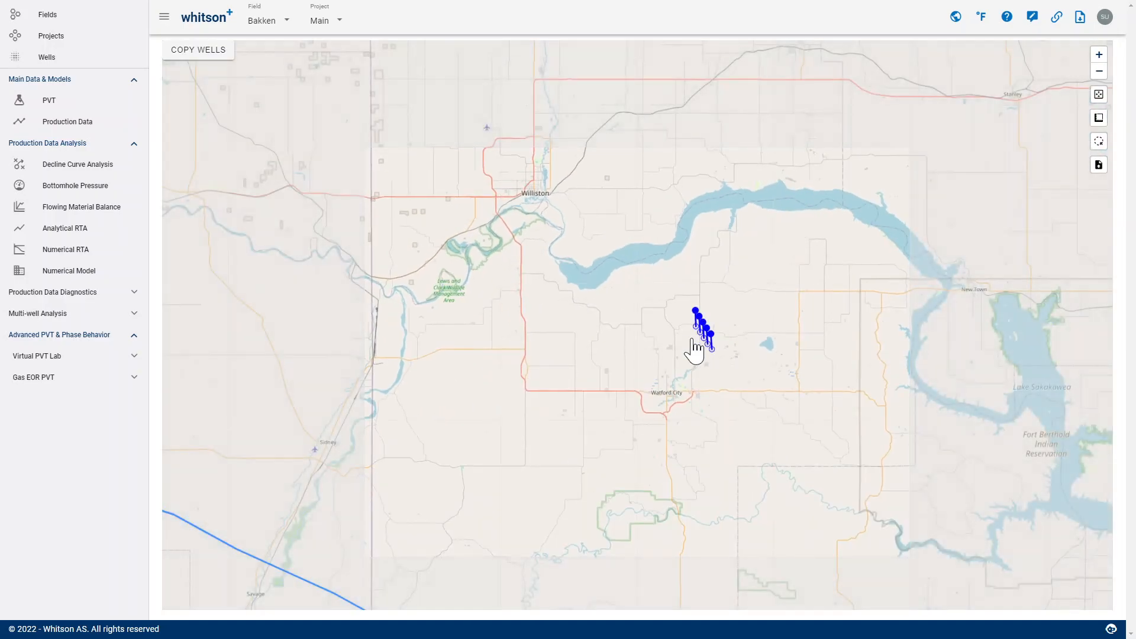
left_click_drag(691, 385, 553, 409)
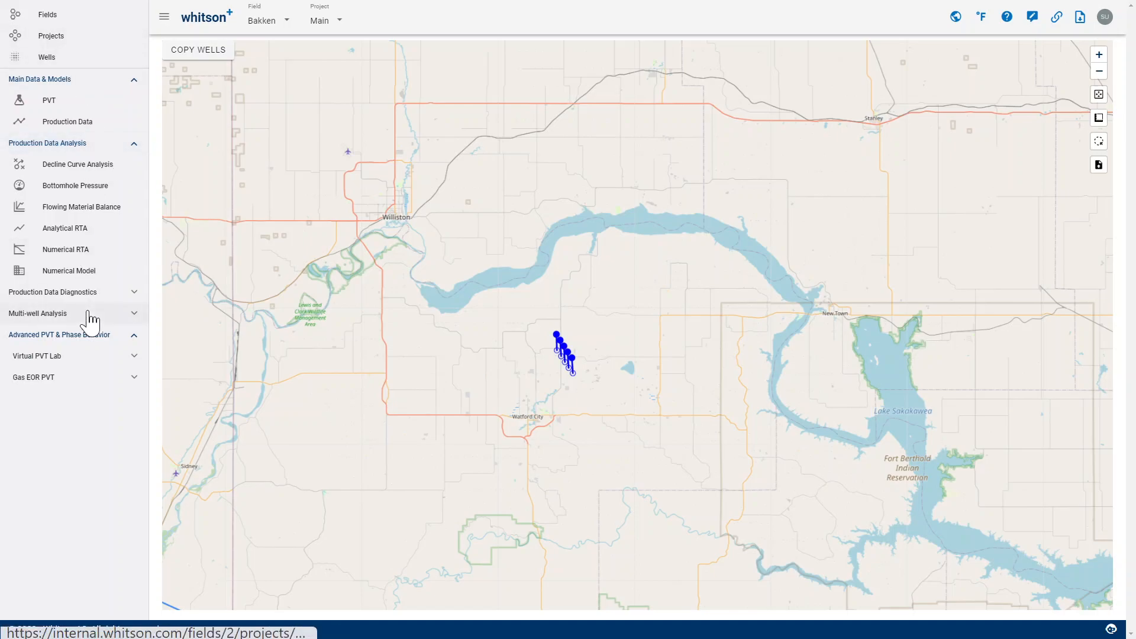
- Open the Multiphase RTA Workflow project in the Eagle-Ford field and show its multi-well Diagnostic Plot
left_click(72, 21)
left_click(248, 455)
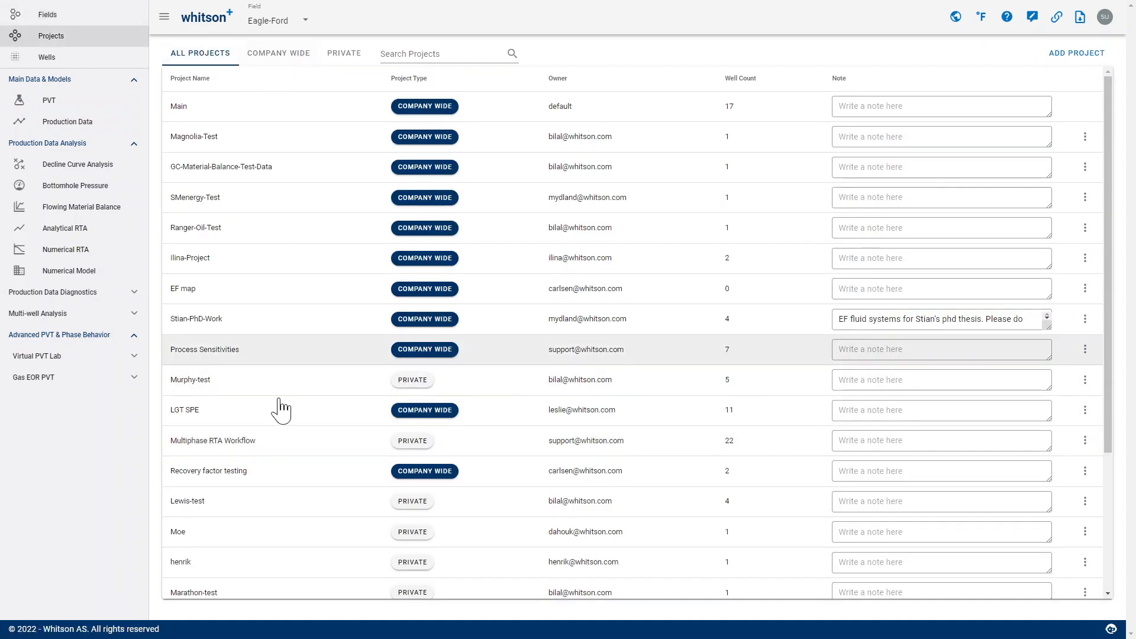
left_click(258, 443)
left_click(92, 298)
left_click(92, 299)
left_click(88, 315)
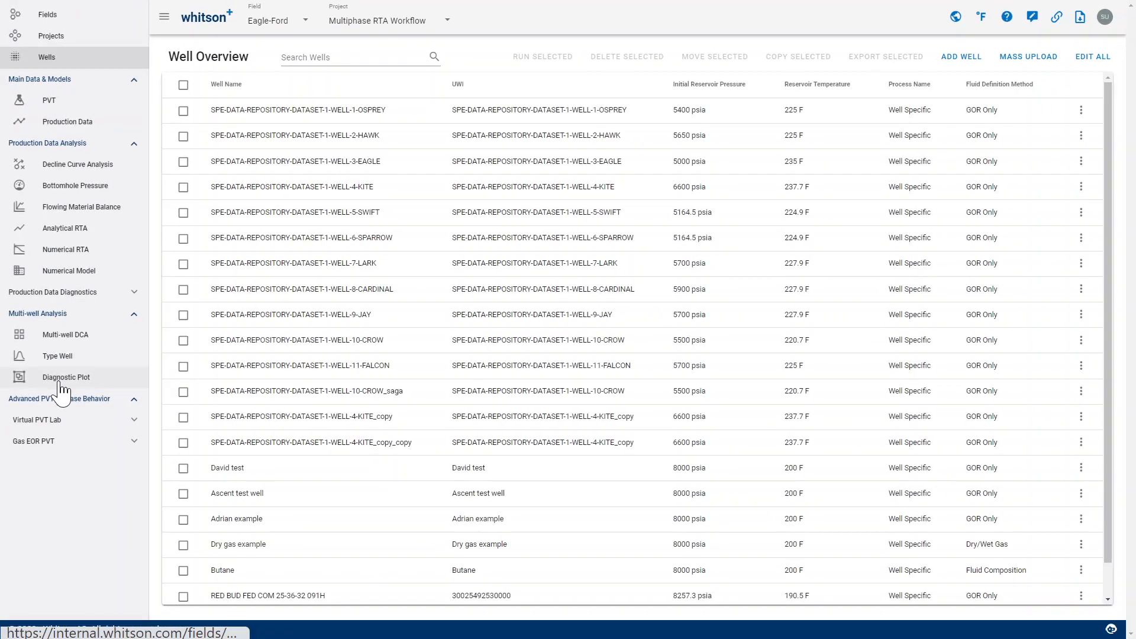
left_click(61, 382)
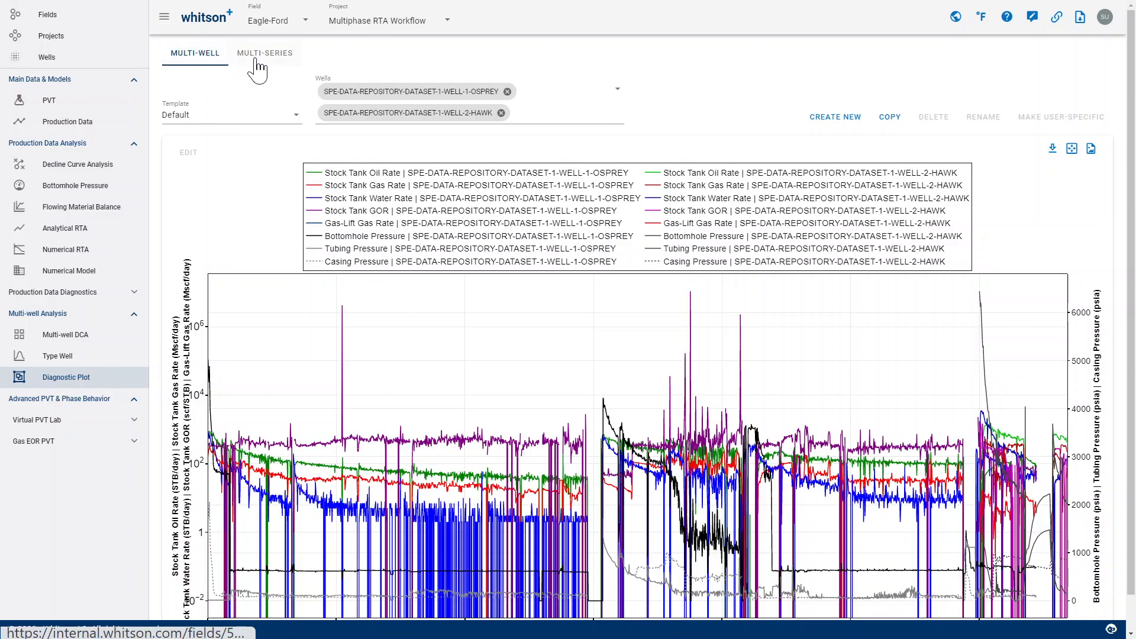
- Apply the Oil rate template to the multi-well diagnostic plot
left_click(246, 117)
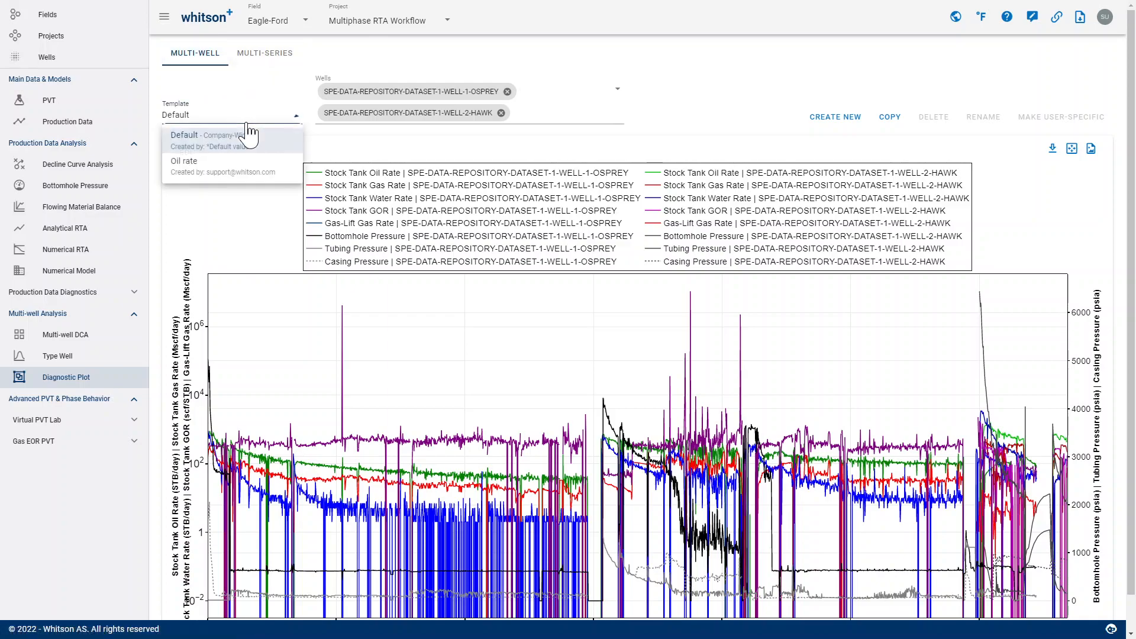
left_click(199, 177)
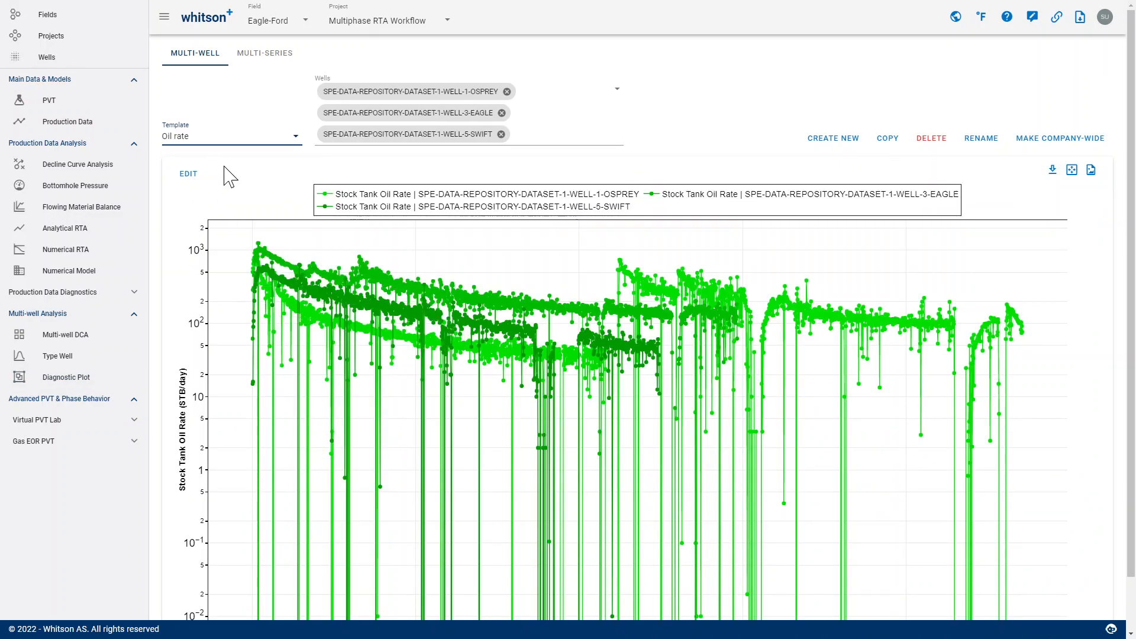
scroll(224, 175, "down", 1)
scroll(248, 172, "up", 1)
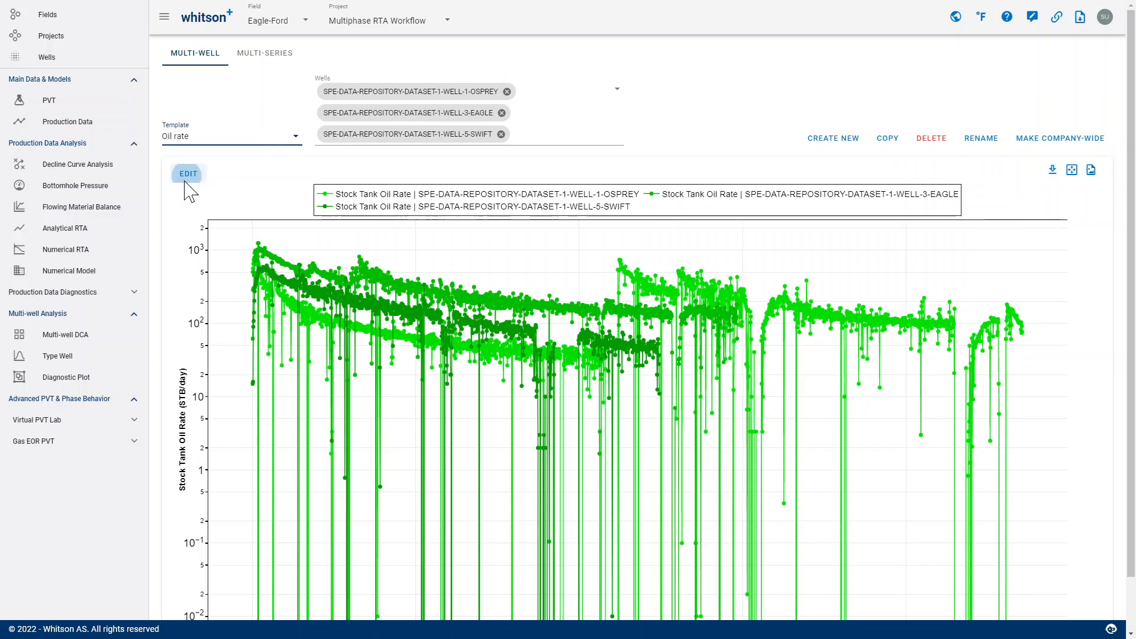
- In the plot's layout settings, set the line, fill and border colors of the WELL-1-OSPREY oil rate to red (#FF0000)
left_click(188, 174)
left_click(733, 267)
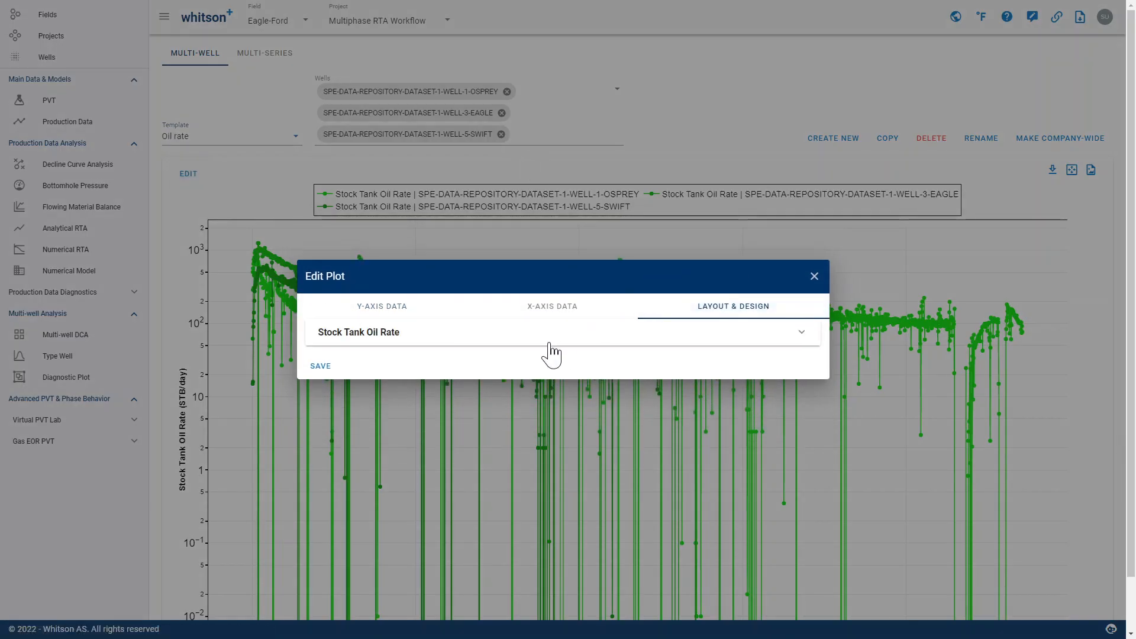
left_click(510, 347)
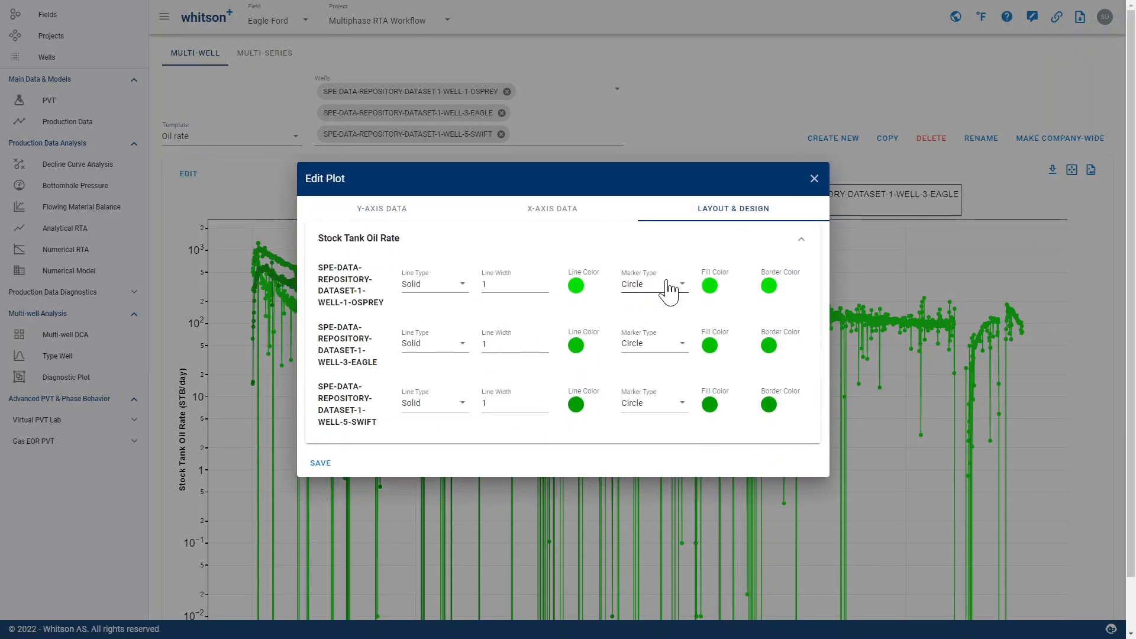
left_click(671, 287)
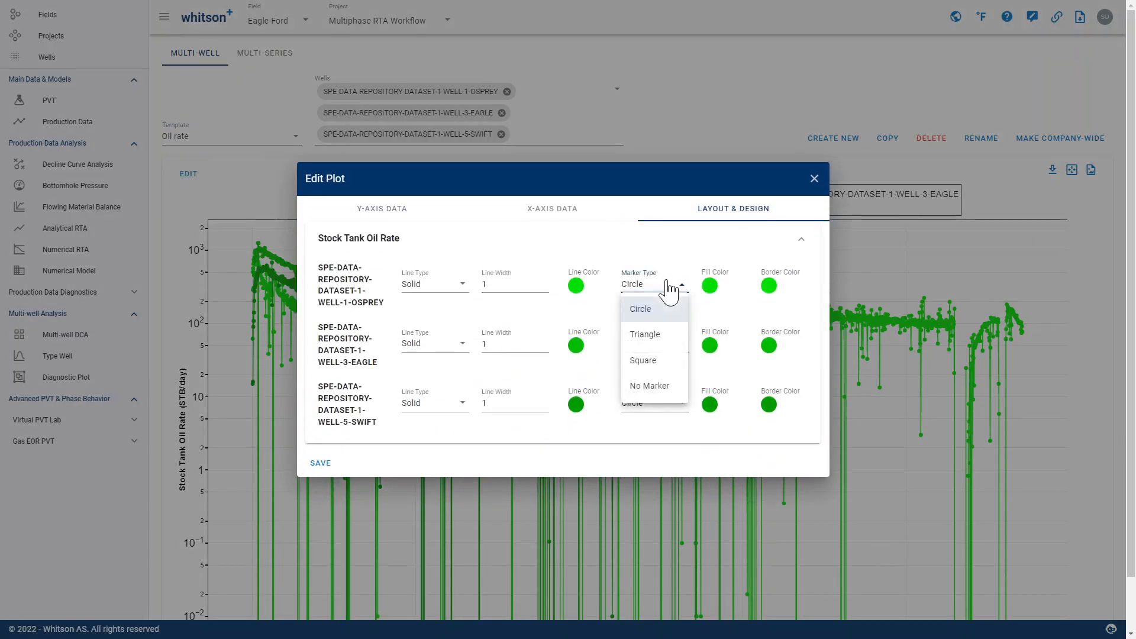
left_click(576, 288)
left_click(605, 252)
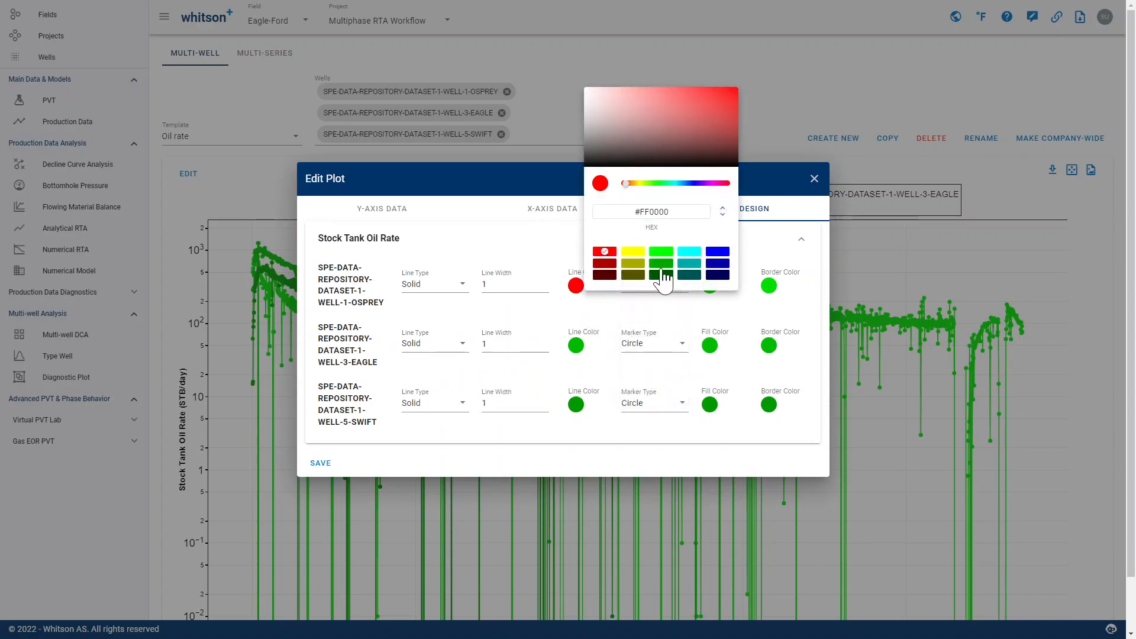
left_click(732, 320)
left_click(710, 286)
left_click(735, 252)
left_click(782, 303)
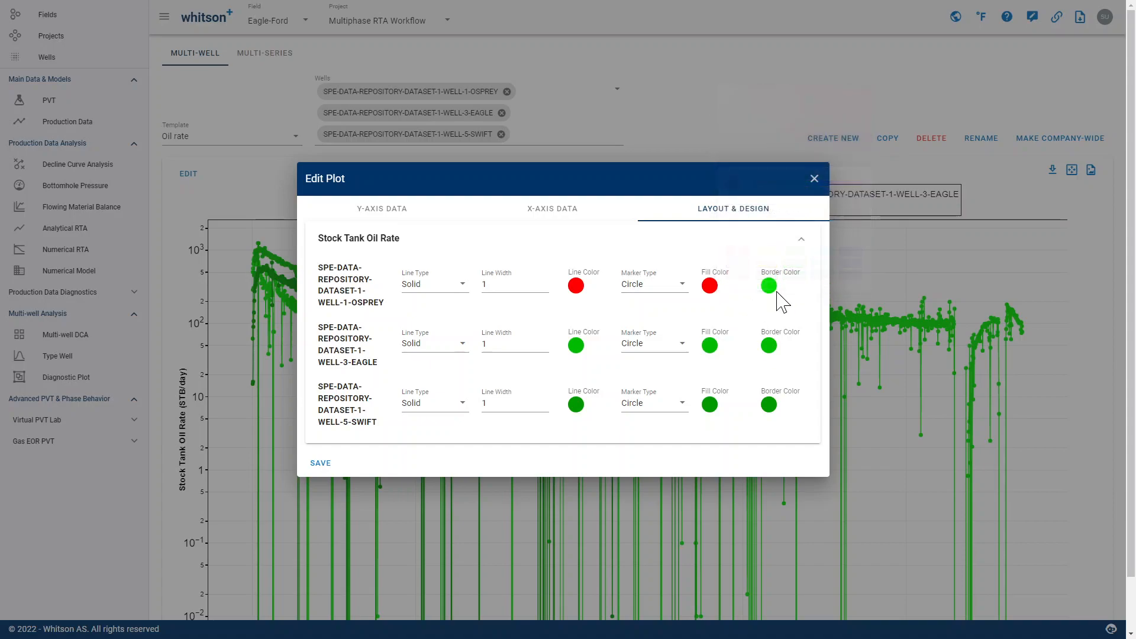
left_click(769, 286)
left_click(794, 253)
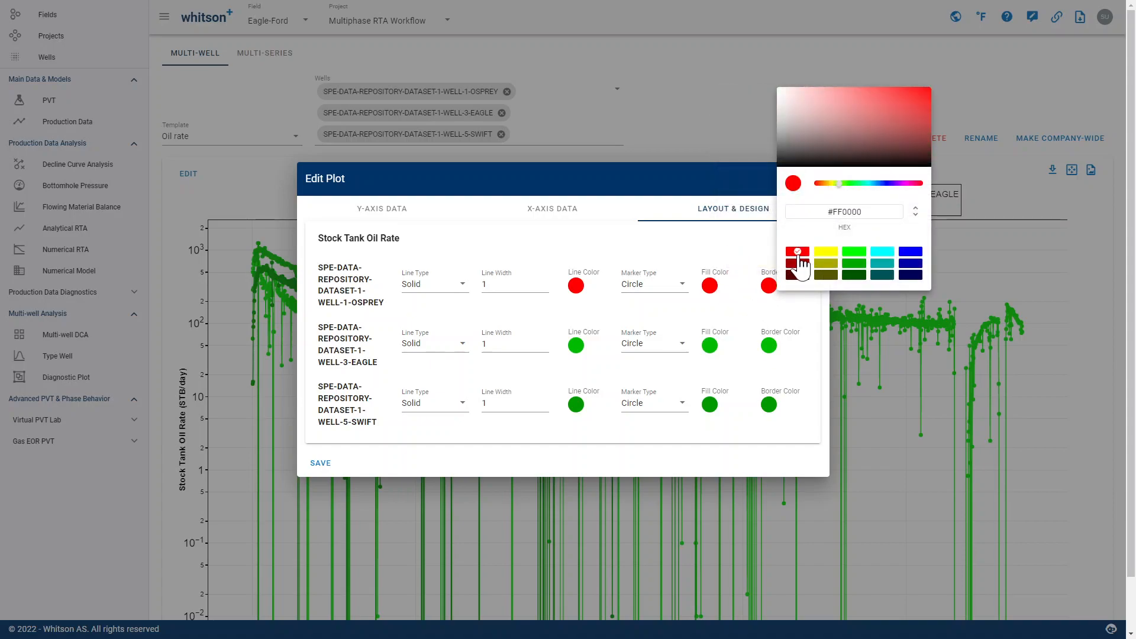
left_click(611, 325)
- Set the line, fill and border colors of the WELL-3-EAGLE oil rate to blue (#0000FF)
left_click(578, 349)
left_click(717, 317)
left_click(724, 368)
left_click(710, 348)
left_click(850, 317)
left_click(784, 363)
left_click(769, 348)
left_click(850, 318)
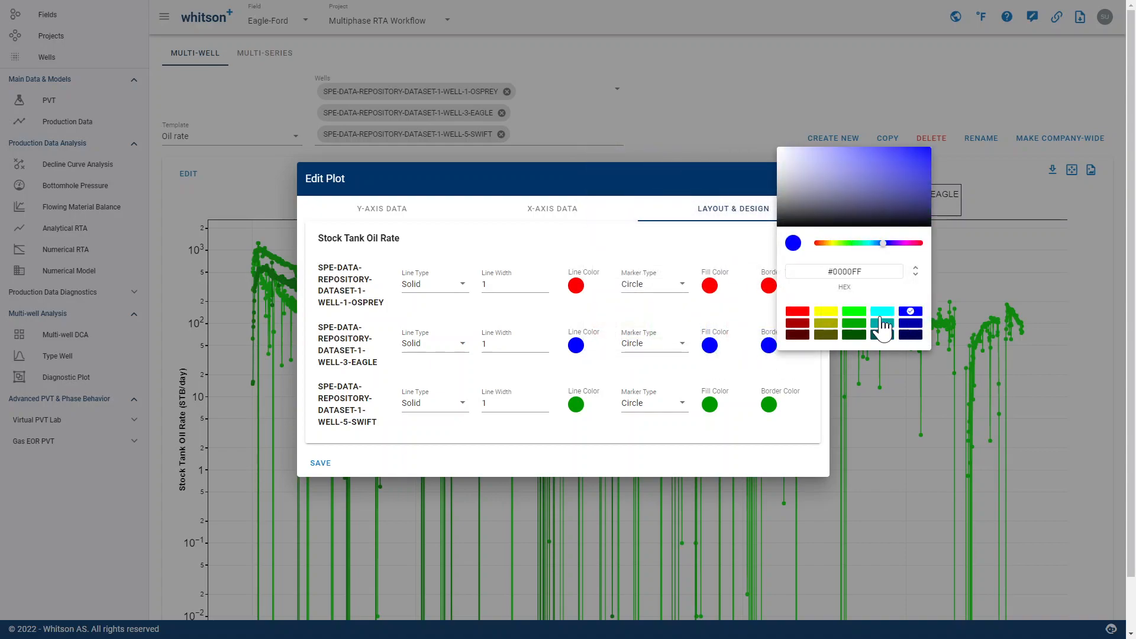
left_click(408, 456)
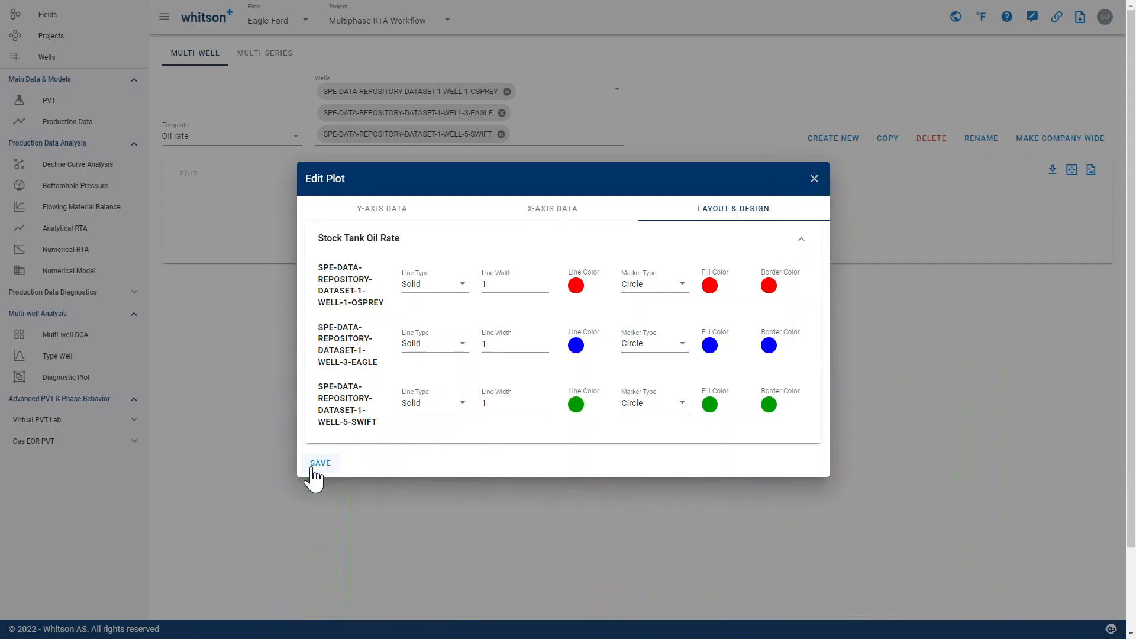
- Save the plot's layout and design settings and inspect the multi-well oil rate curves
left_click(314, 468)
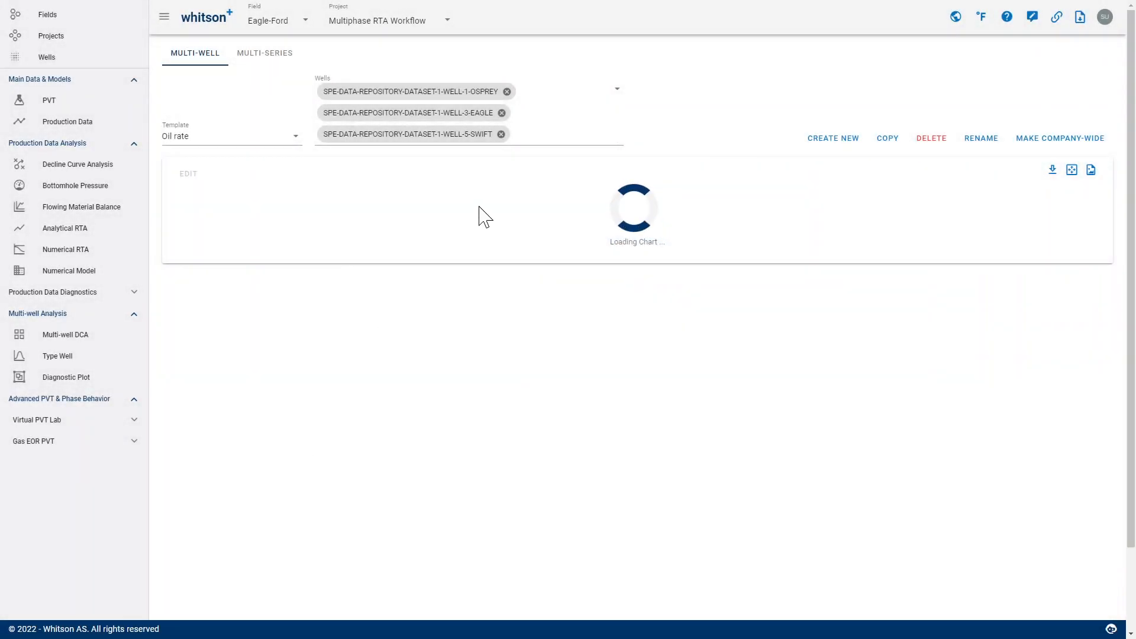
scroll(545, 271, "down", 1)
scroll(546, 271, "down", 2)
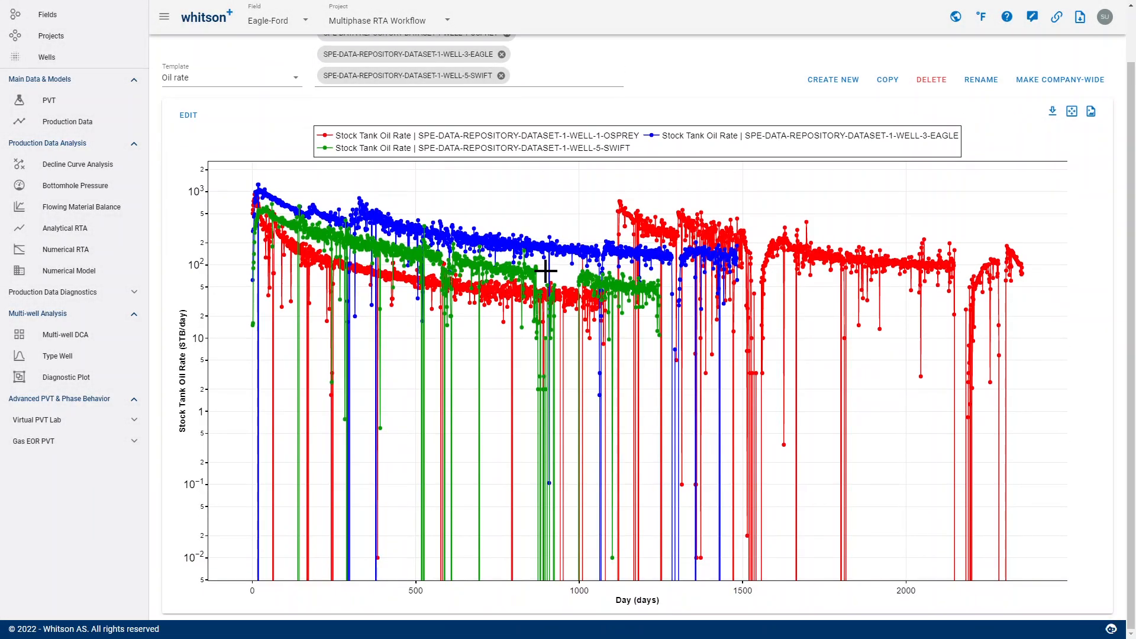
scroll(546, 272, "up", 3)
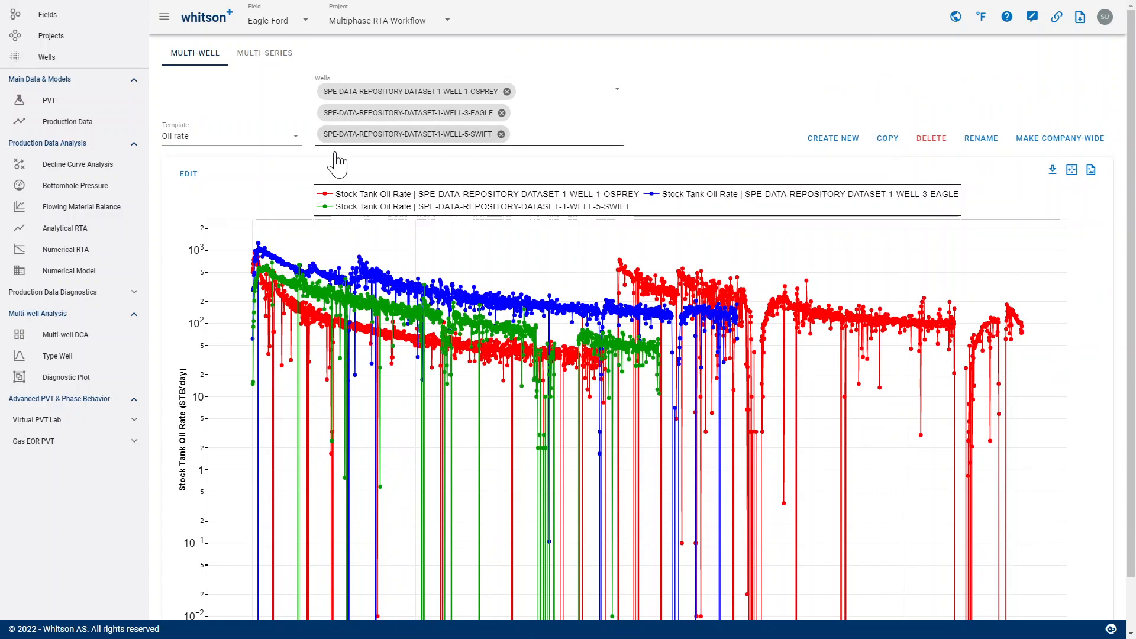
- Check which templates are available for the multi-well diagnostic plot, keeping Oil rate selected
left_click(230, 142)
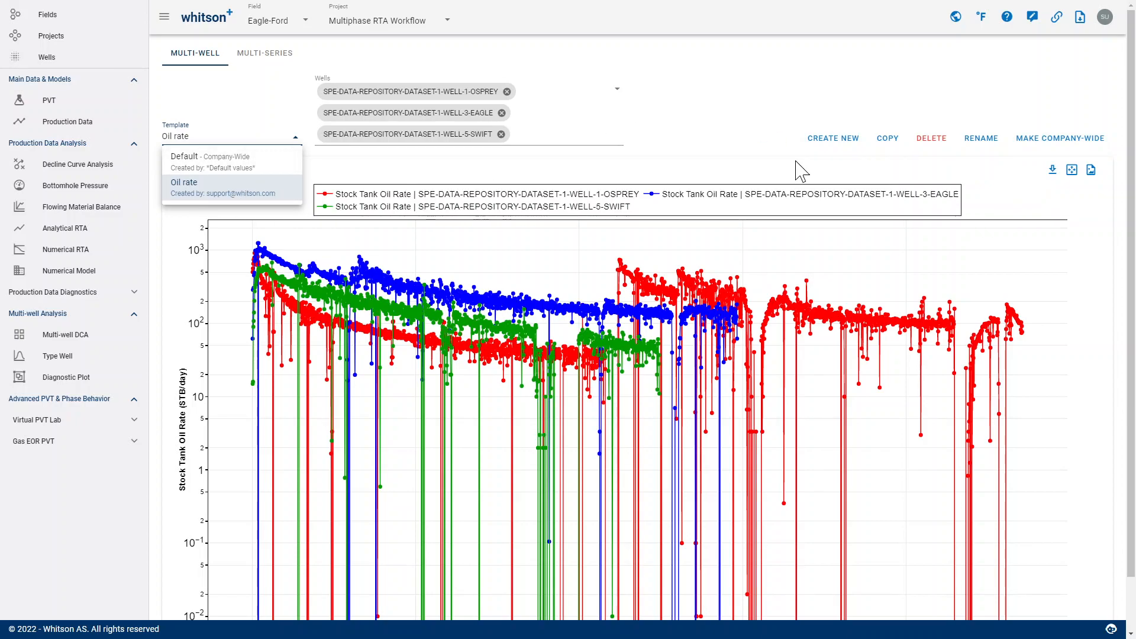
left_click(712, 142)
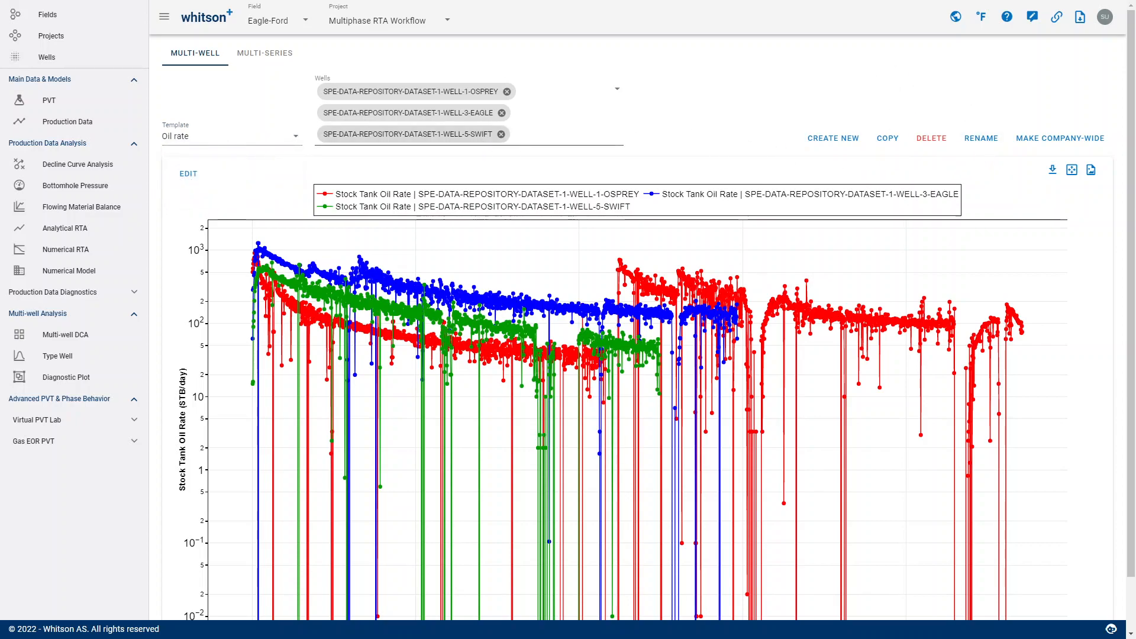
scroll(665, 114, "down", 1)
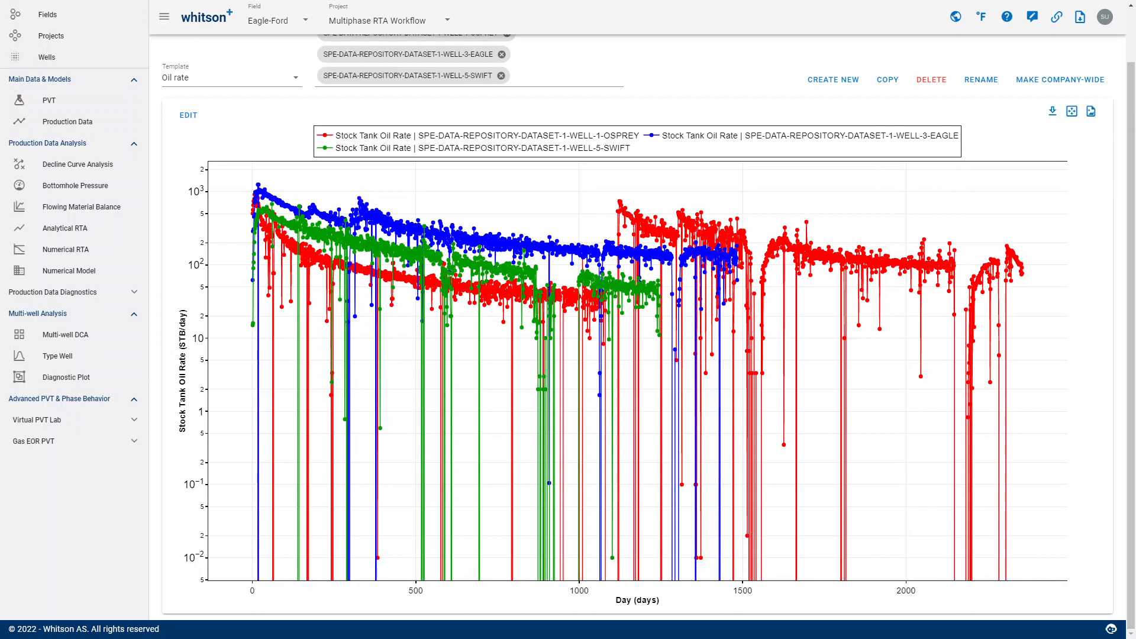
- Open the PVT fluid definition and view its reservoir fluid composition
left_click(94, 313)
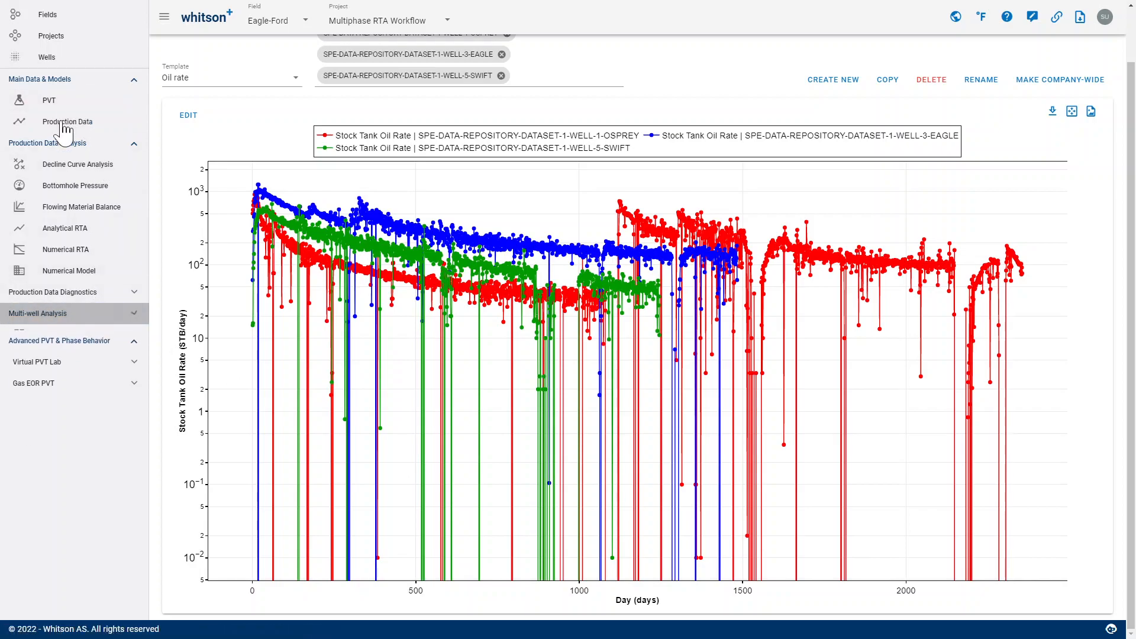
left_click(50, 100)
left_click(358, 98)
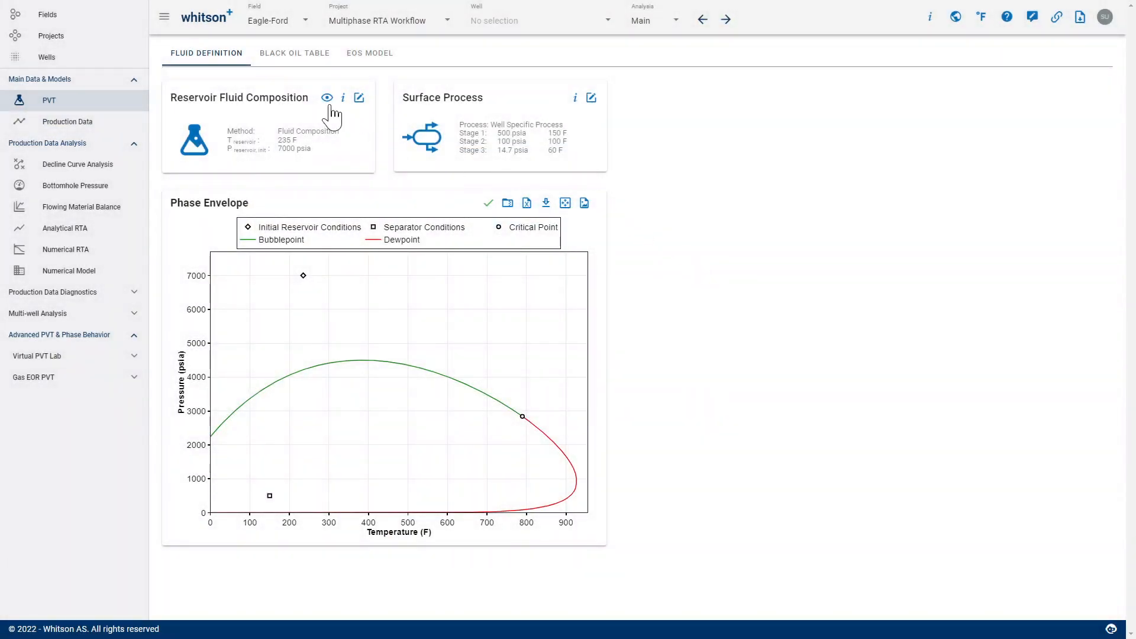
left_click(327, 98)
scroll(590, 381, "down", 5)
scroll(601, 380, "up", 5)
left_click(655, 186)
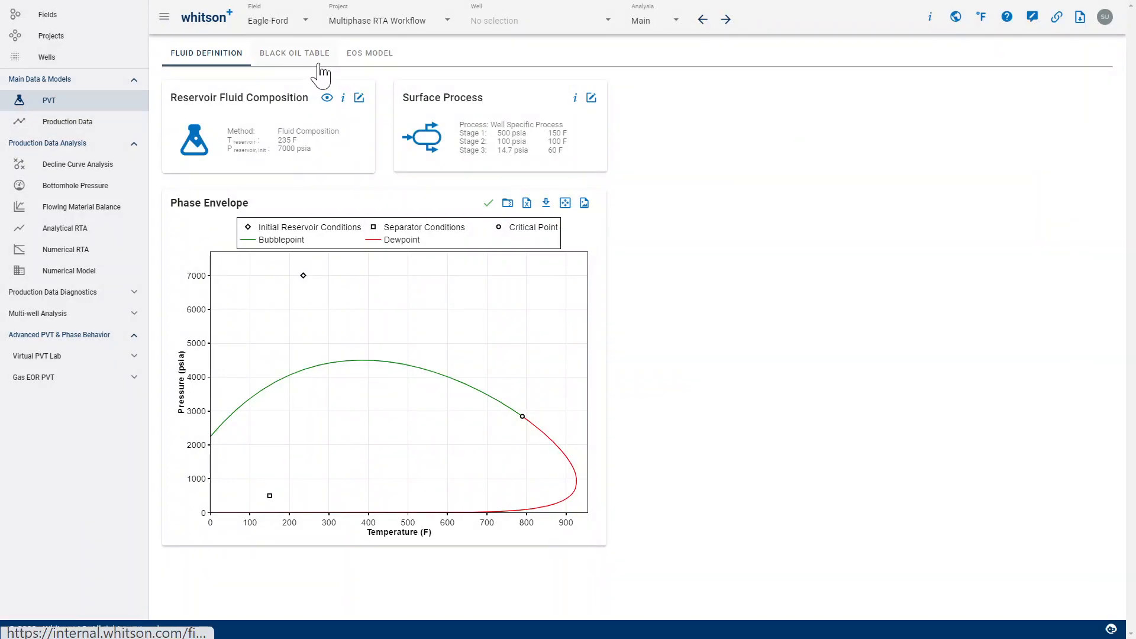
- Try to export the black oil table to Excel and check it in the list of generated files
left_click(319, 64)
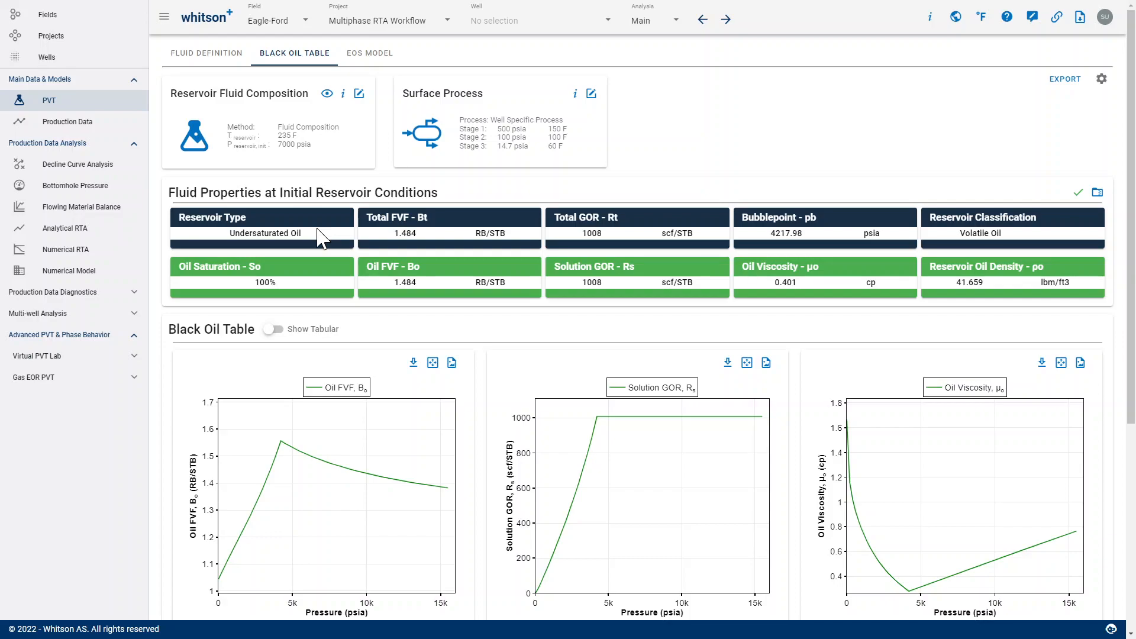
left_click(1065, 79)
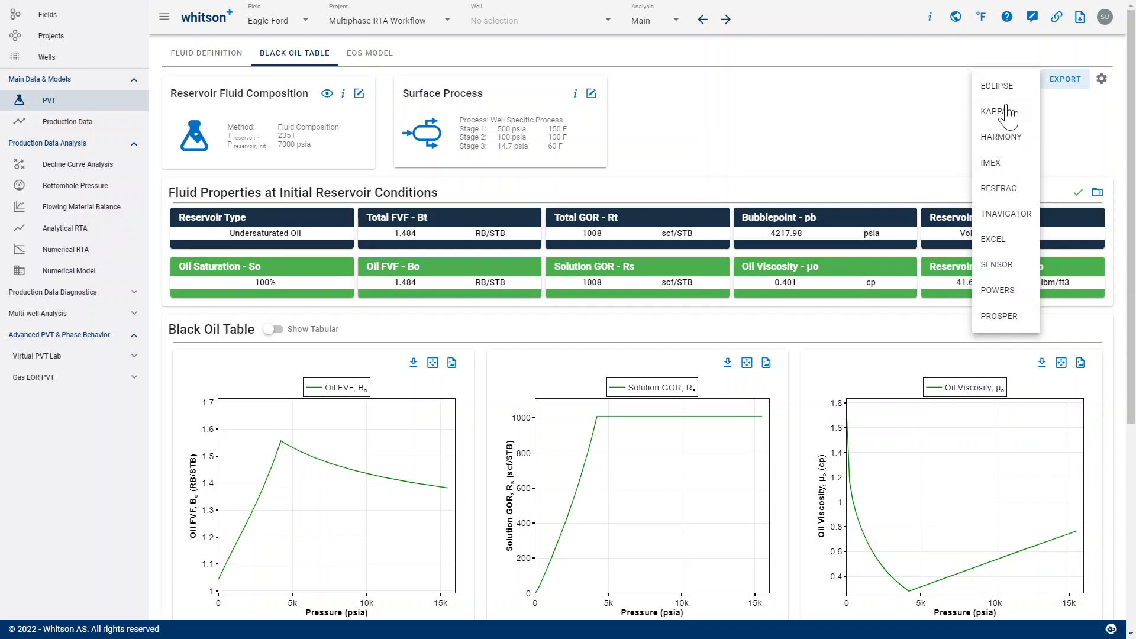
left_click(995, 235)
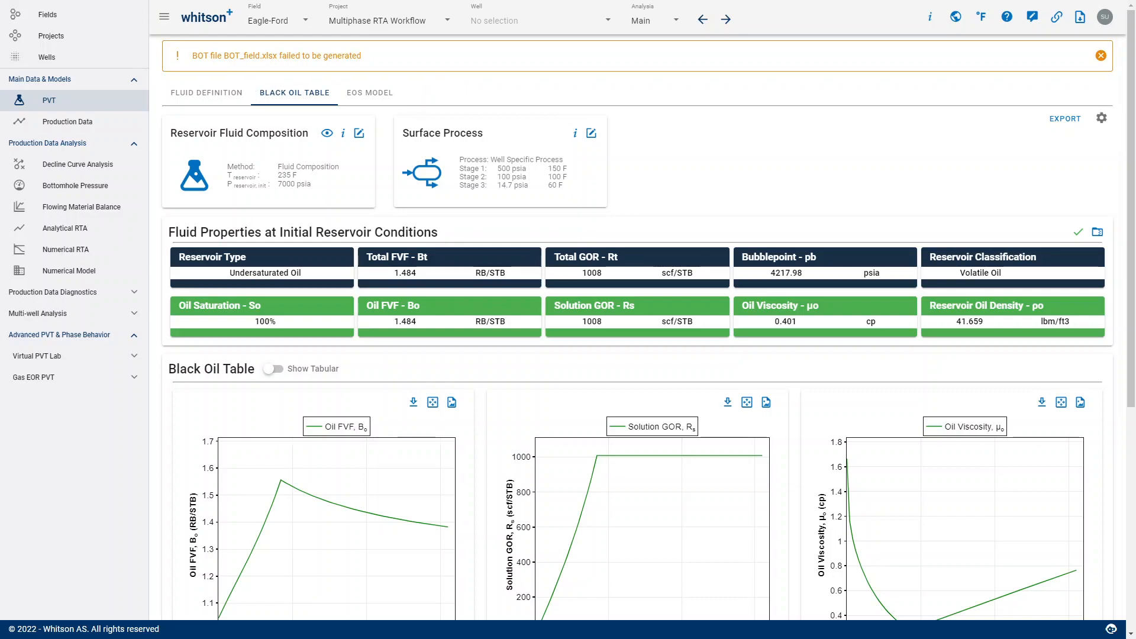
left_click(1080, 18)
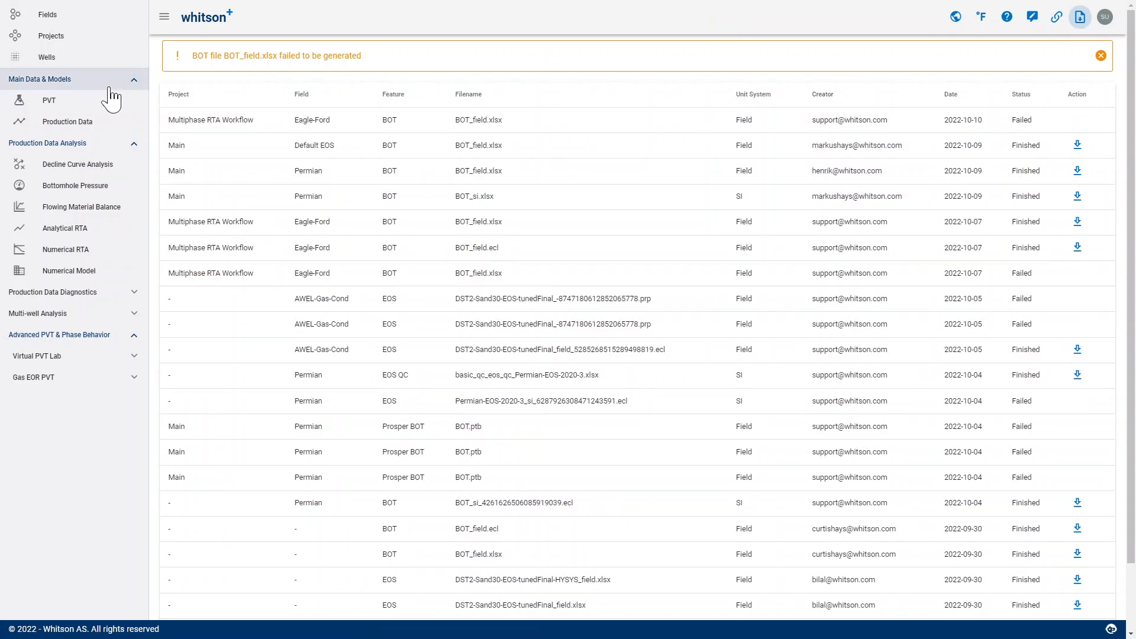
- Try to redefine the PVT reservoir fluid with the GOR method and an initial total GOR of 1000 scf/STB, then check the black oil table
left_click(84, 104)
left_click(357, 138)
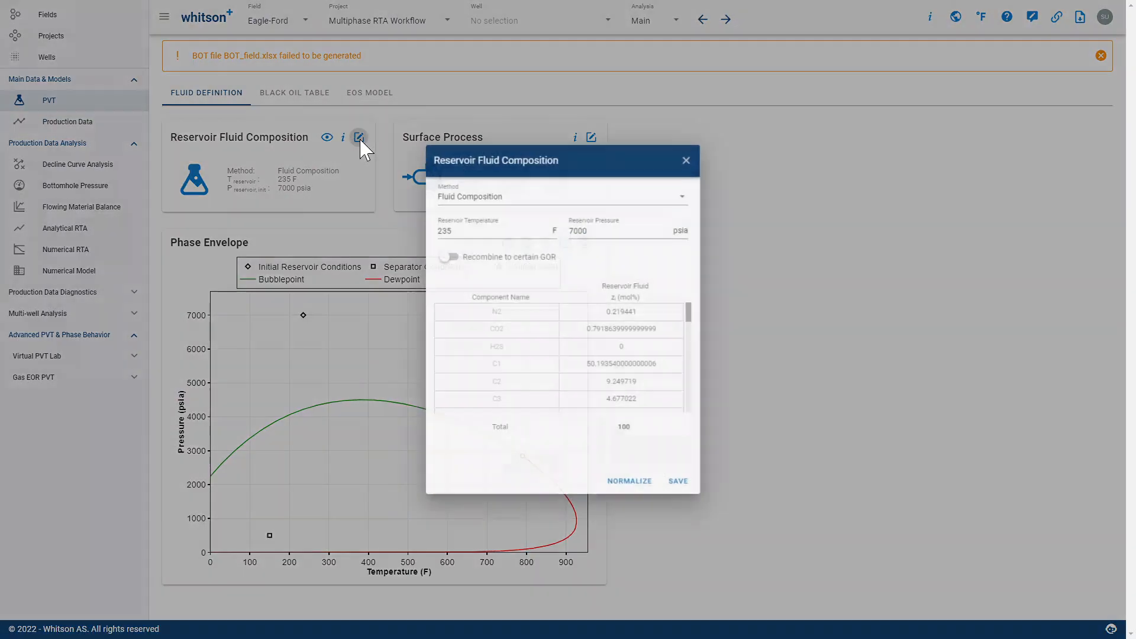
left_click(496, 199)
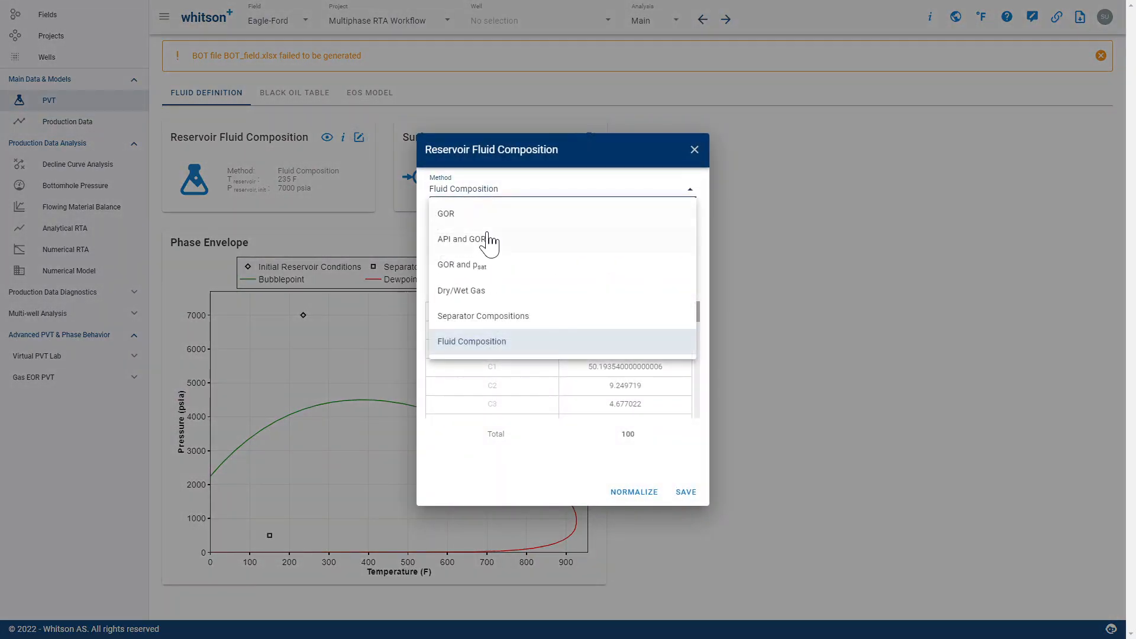
left_click(477, 215)
left_click(468, 449)
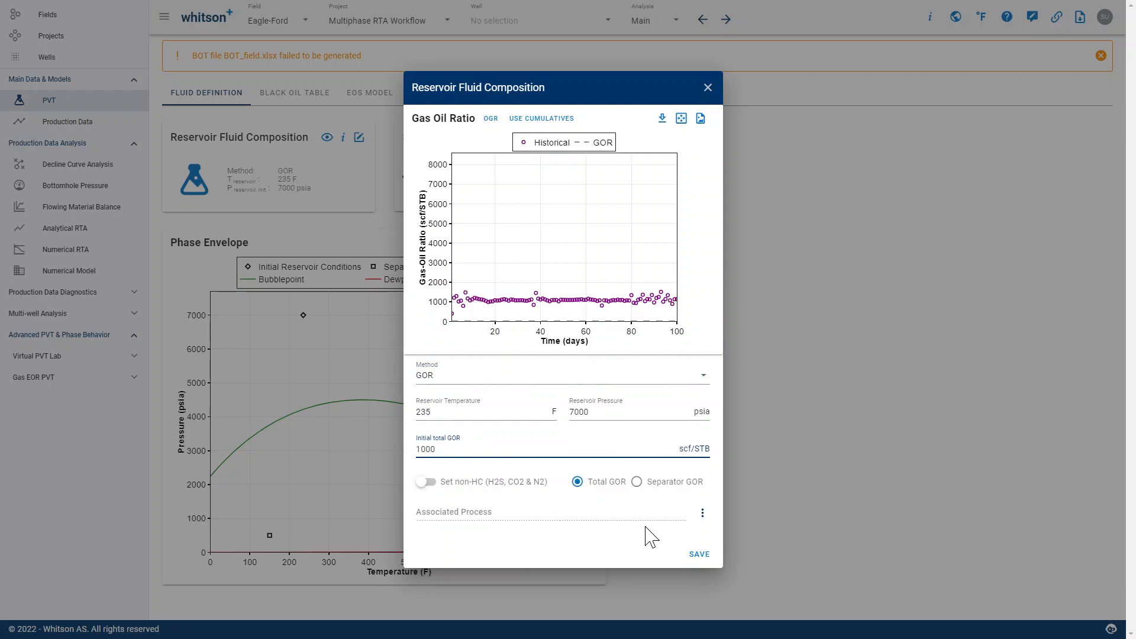
left_click(699, 554)
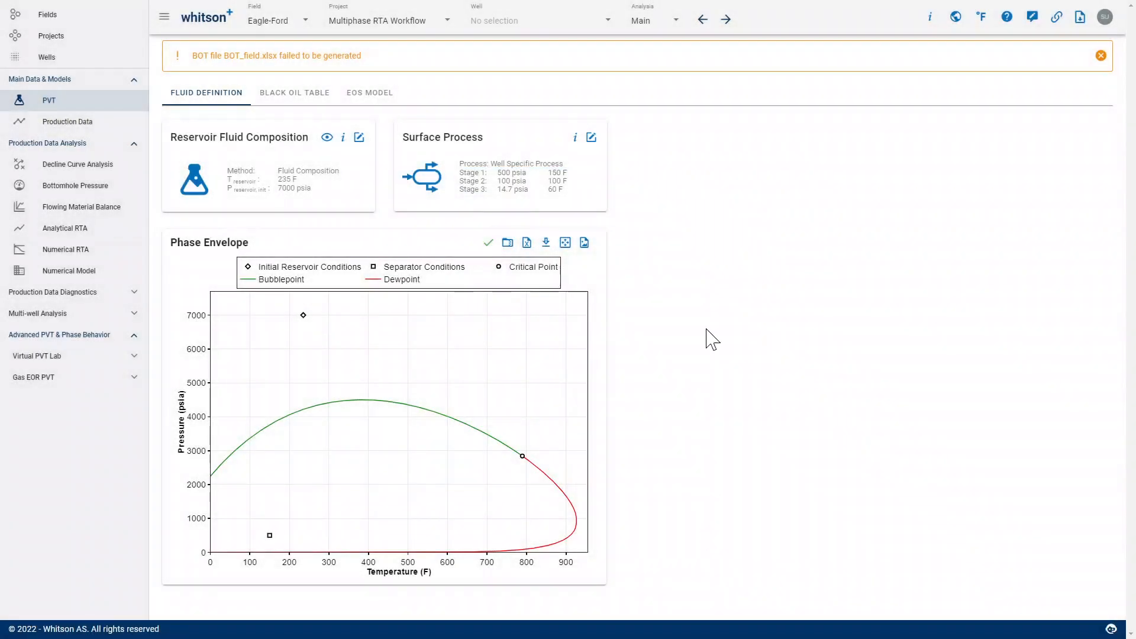
left_click(1102, 57)
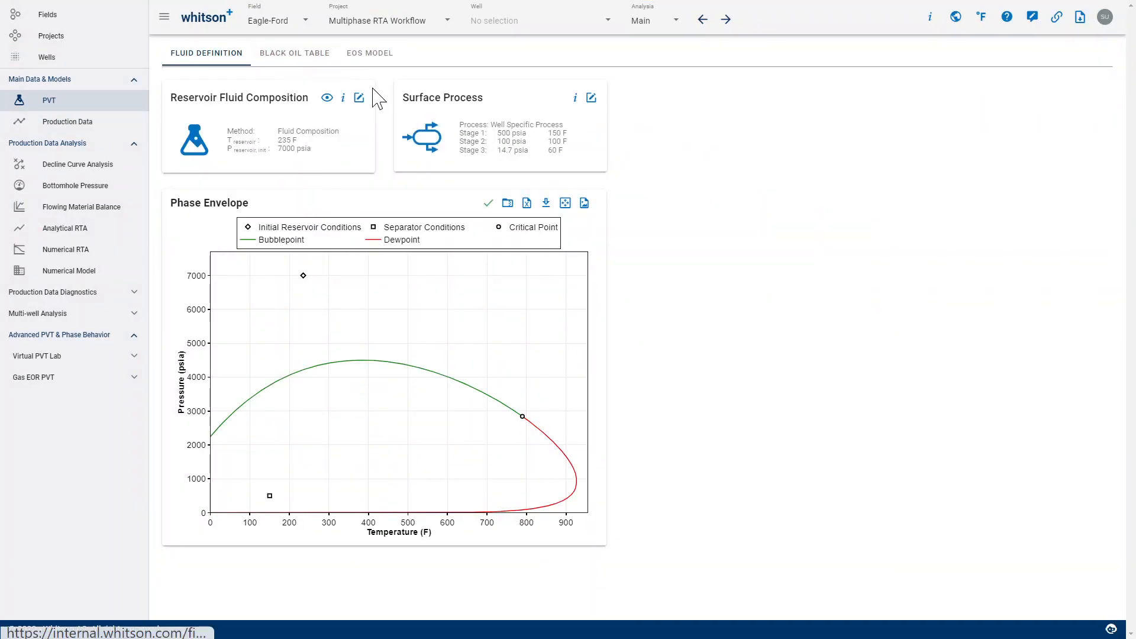
left_click(304, 57)
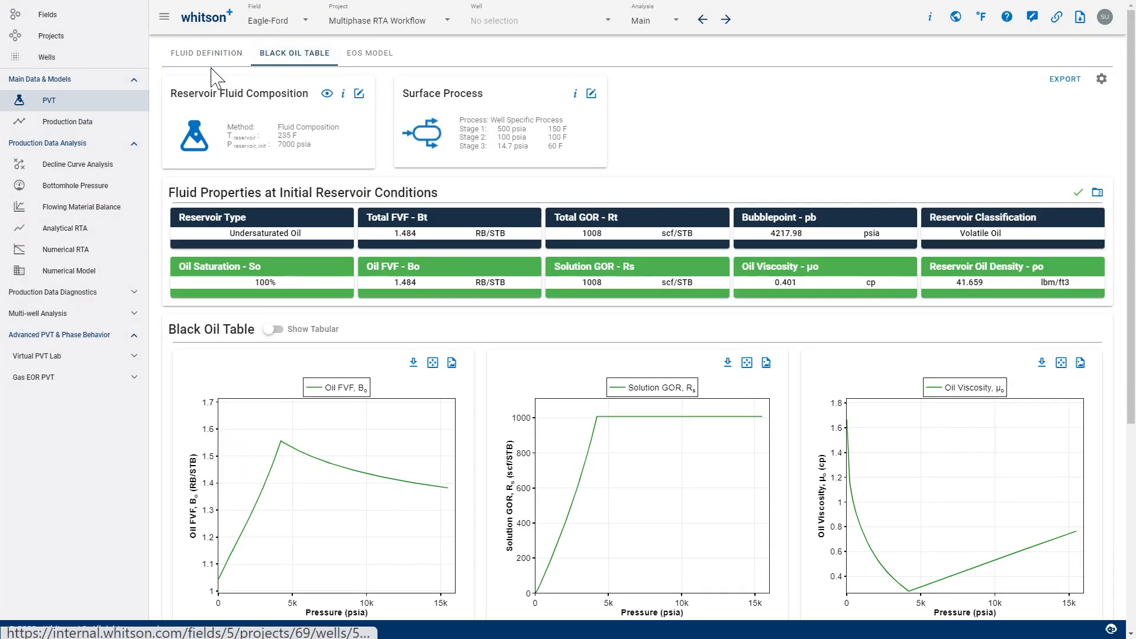
left_click(211, 54)
- Switch to the well SPE-DATA-REPOSITORY-DATASET-1-WELL-4-KITE and export its black oil table to Excel, saving the file as BOT_field
left_click(535, 21)
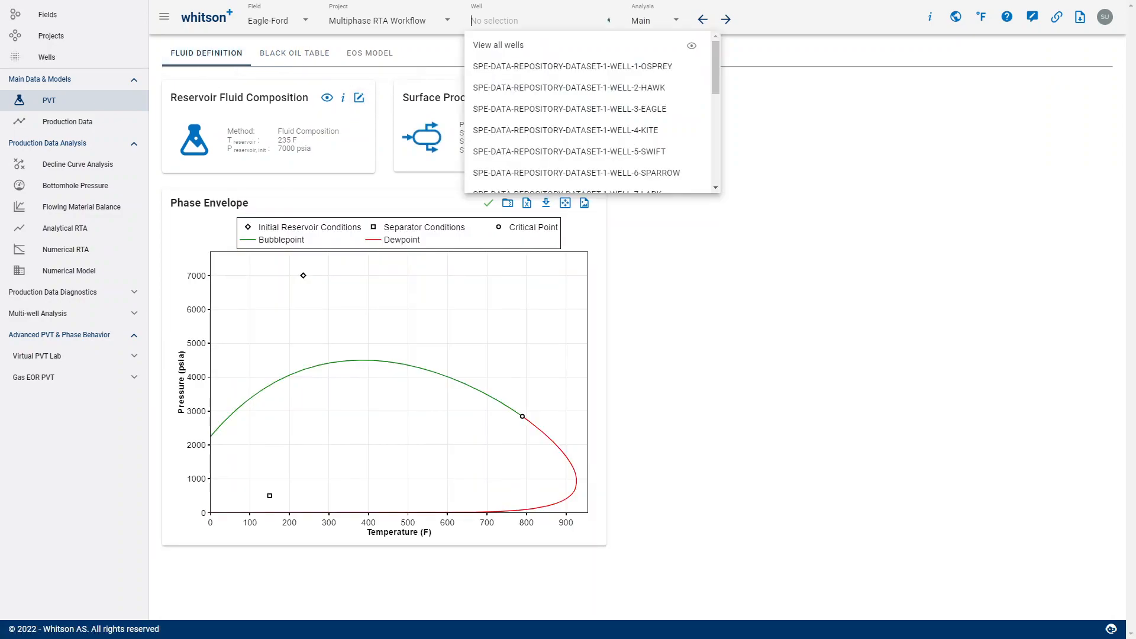
left_click(540, 147)
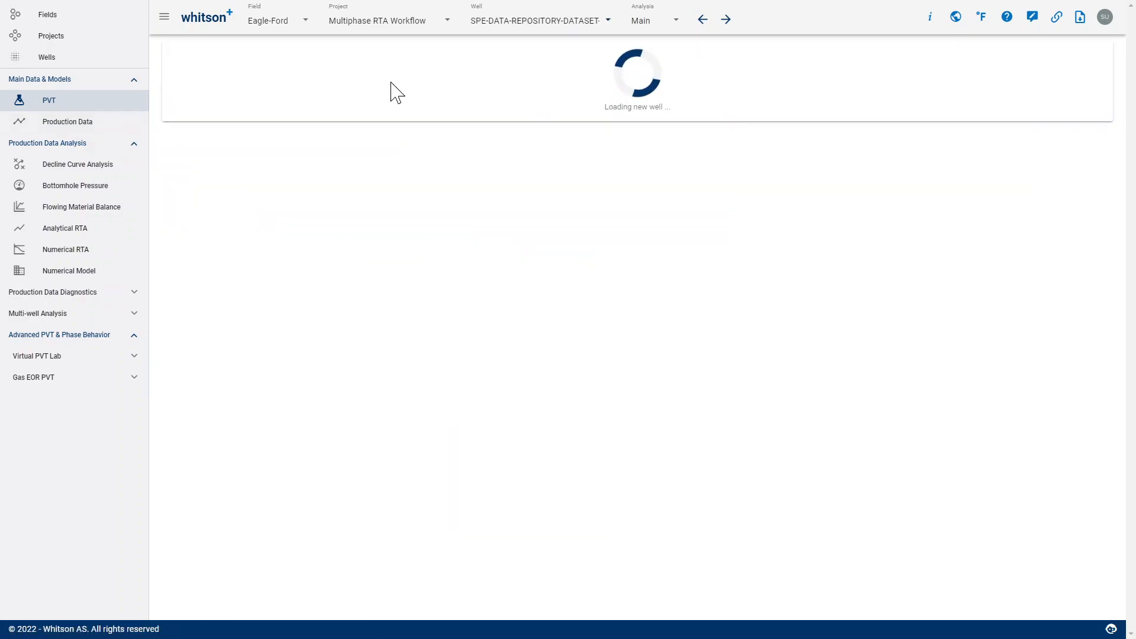
left_click(295, 53)
left_click(1082, 83)
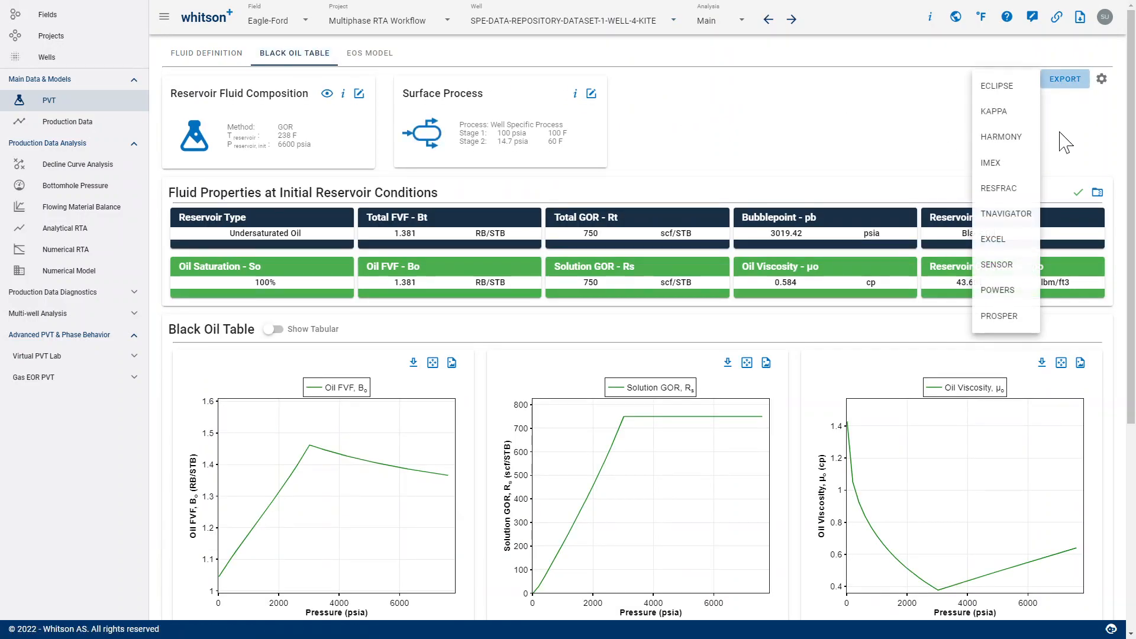
left_click(1011, 244)
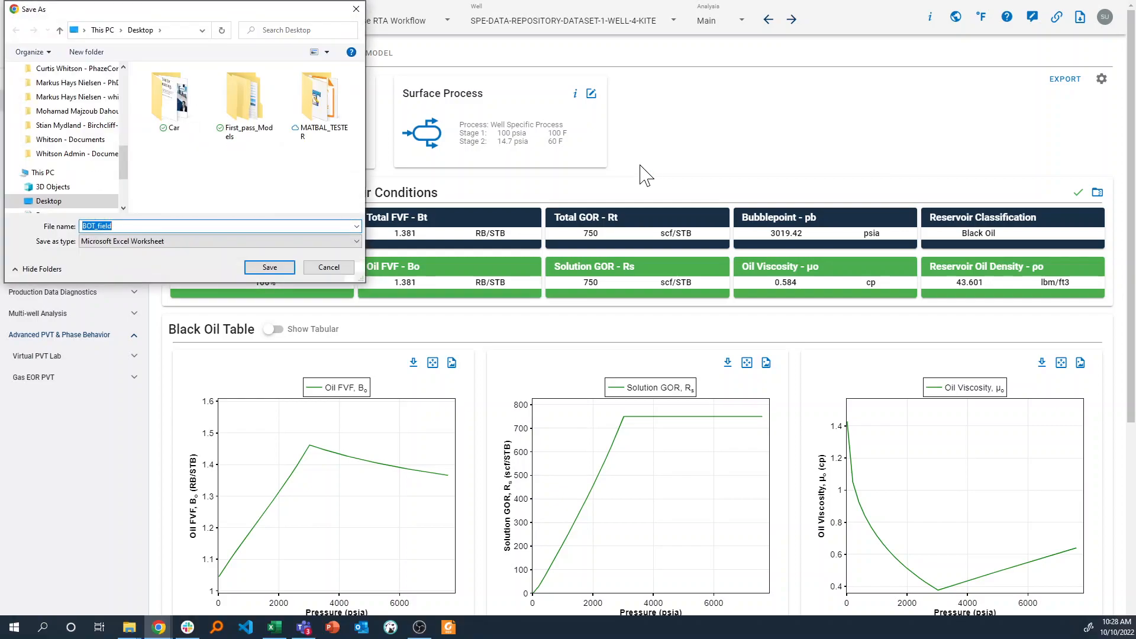
key("Return")
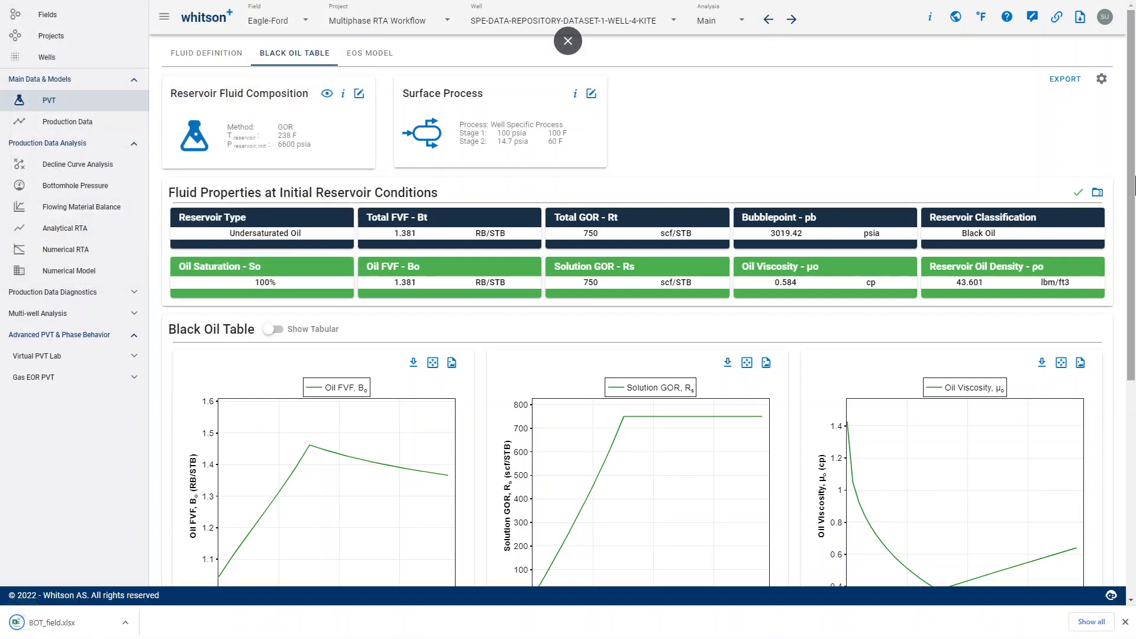
- Export the WELL-4-KITE black oil table in KAPPA format and open the list of generated files
left_click(1065, 78)
left_click(996, 110)
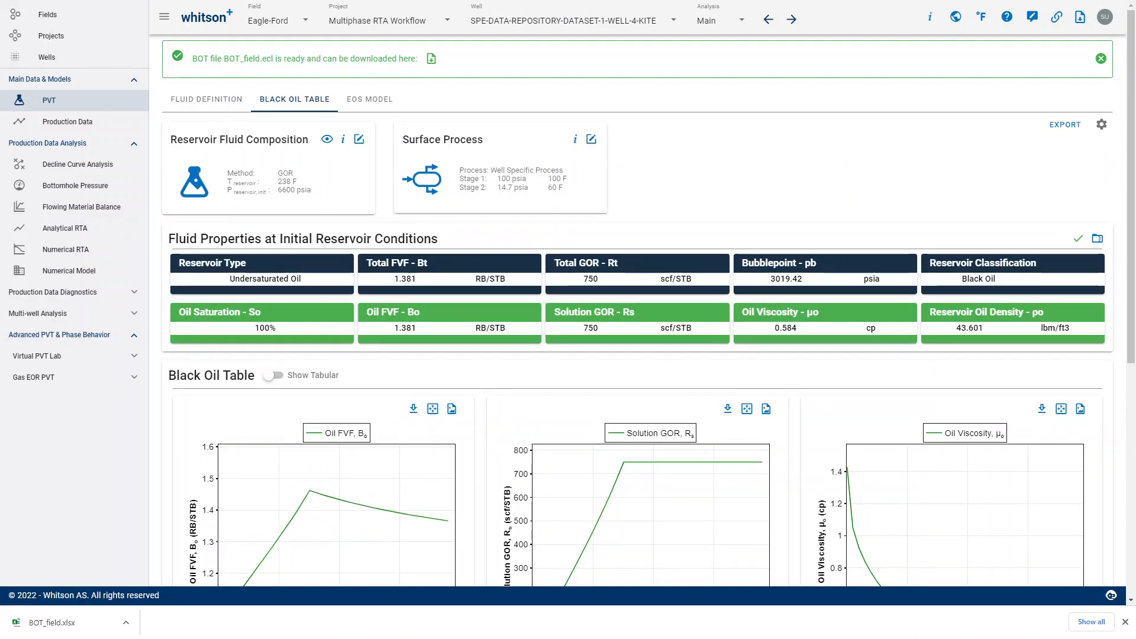
left_click(431, 59)
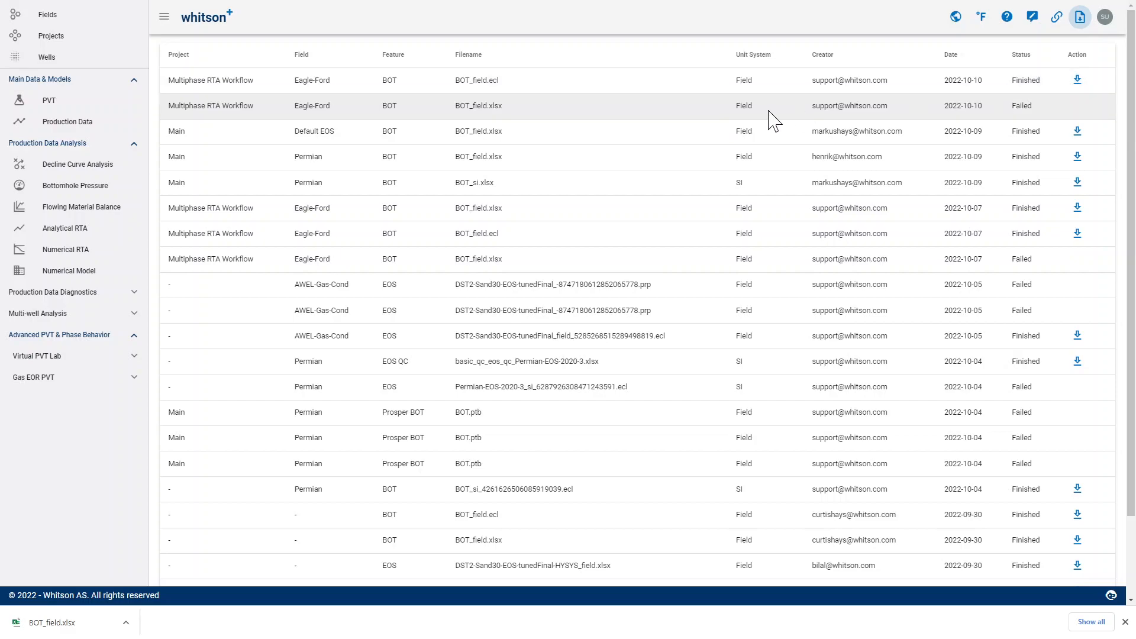
- Sort the generated files by creator, by status and by project to review them
right_click(994, 72)
left_click(890, 61)
left_click(822, 55)
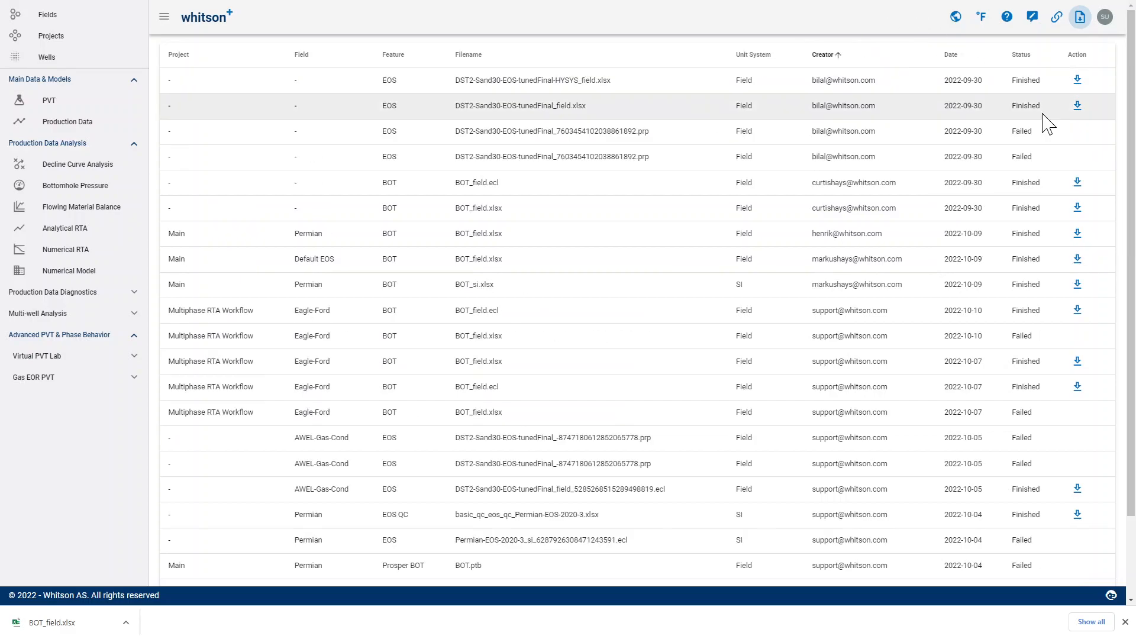
left_click(1027, 58)
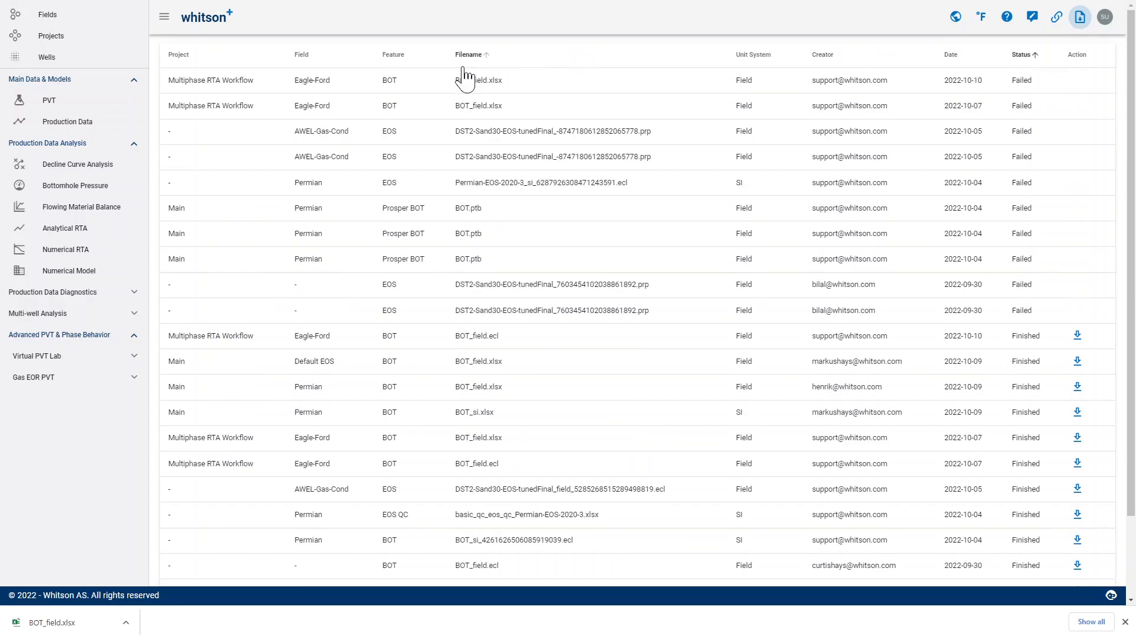
left_click(188, 55)
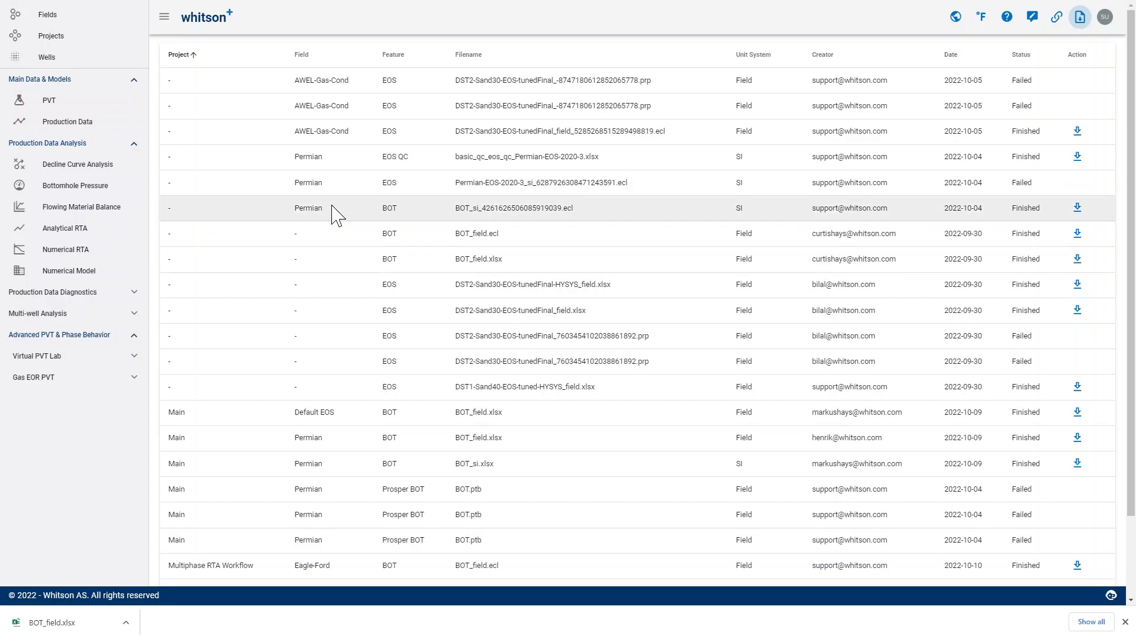
- Open Mass Upload from the well overview and check the Whitson template's options for existing wells, leaving Nothing selected
left_click(105, 124)
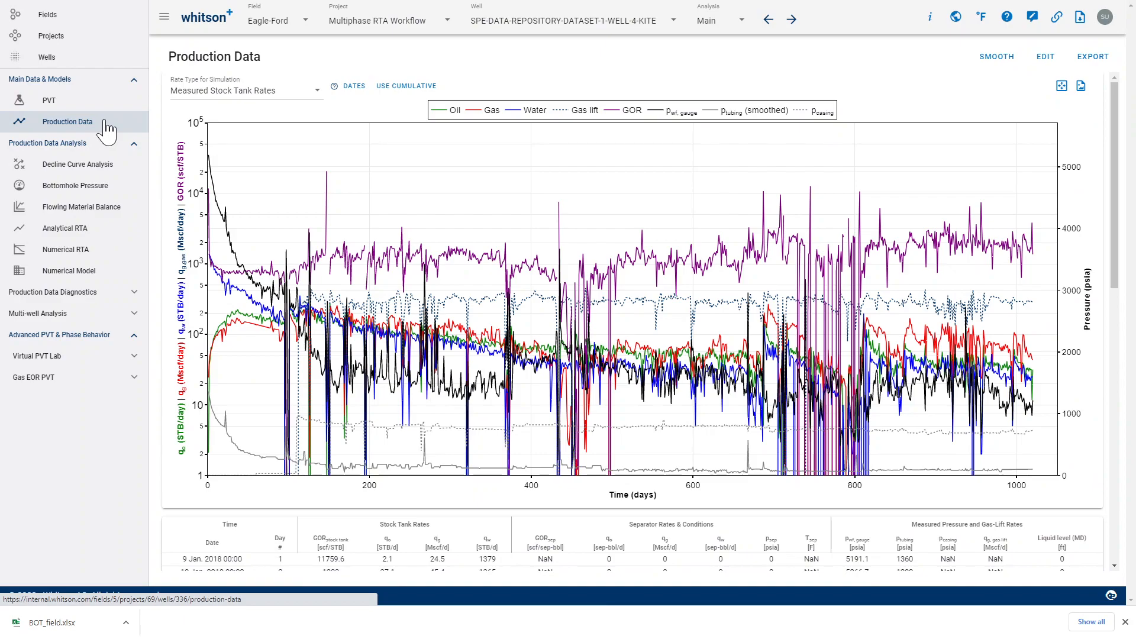
left_click(97, 59)
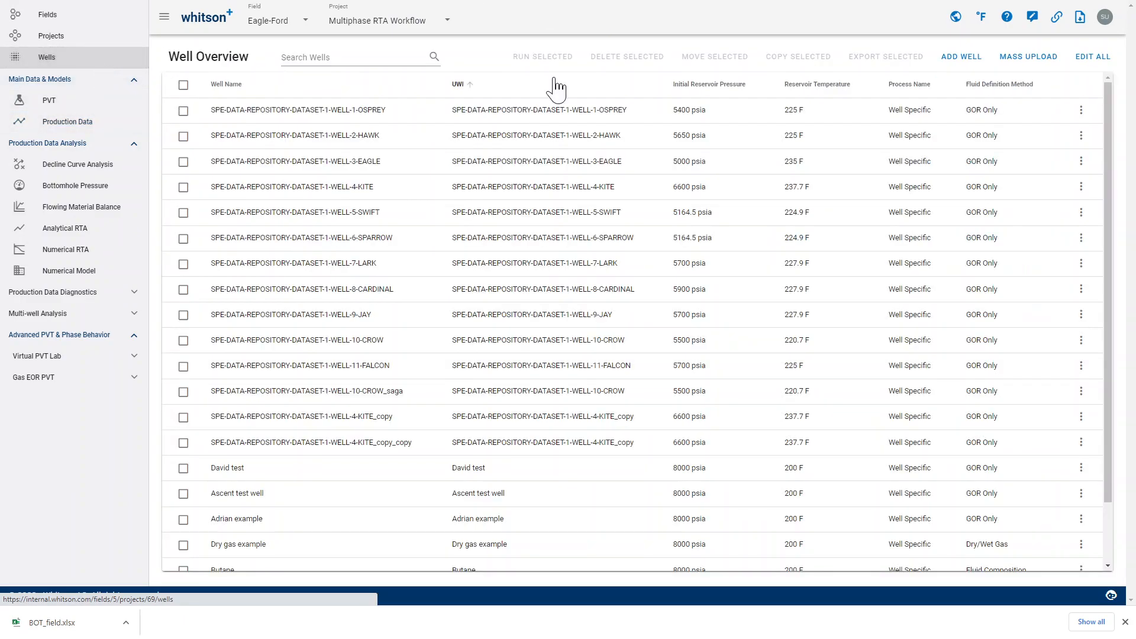
left_click(1028, 57)
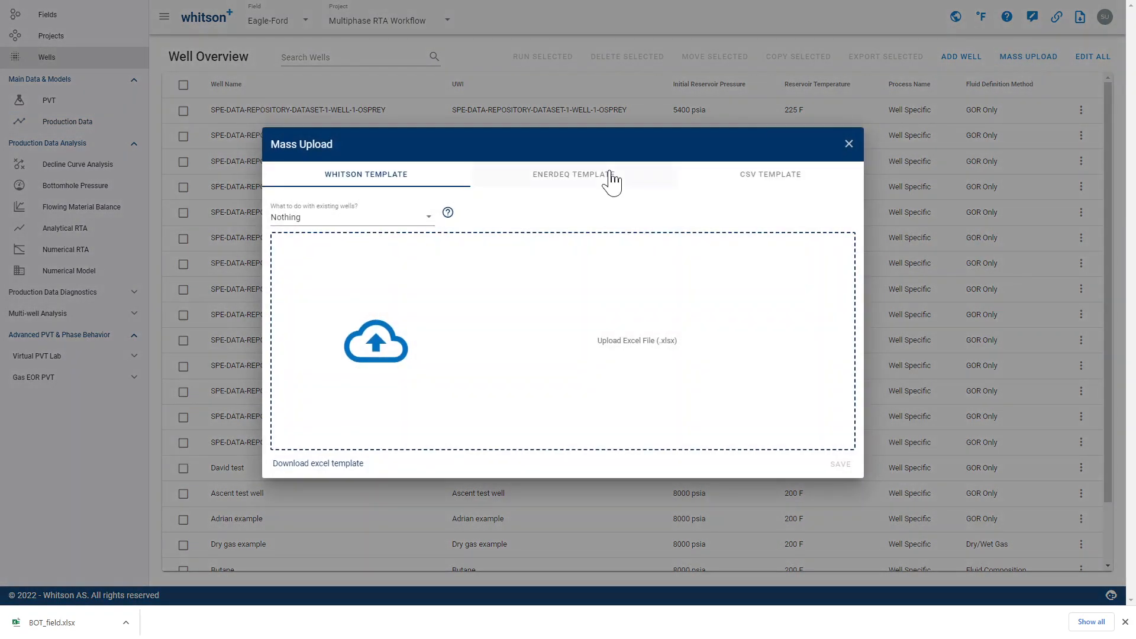
left_click(337, 226)
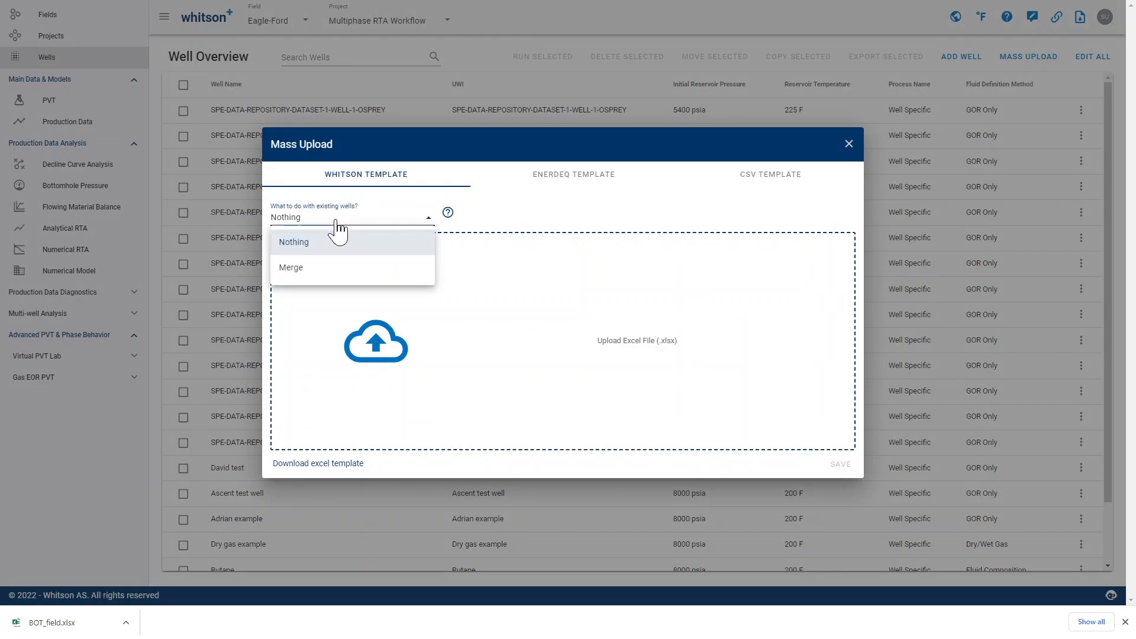
left_click(500, 227)
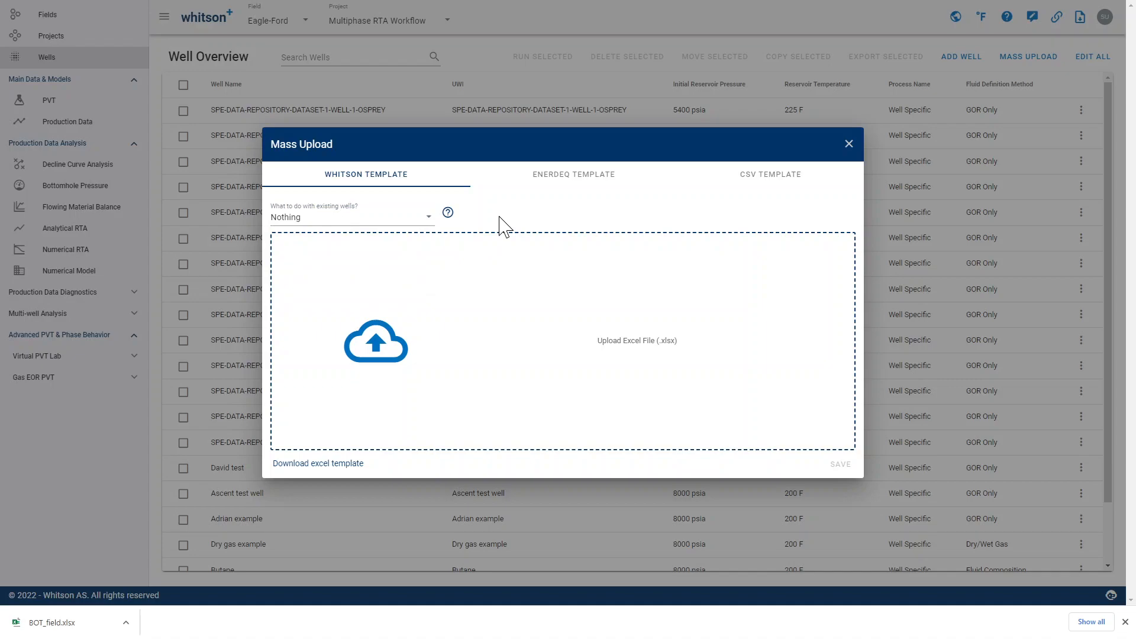
left_click(392, 225)
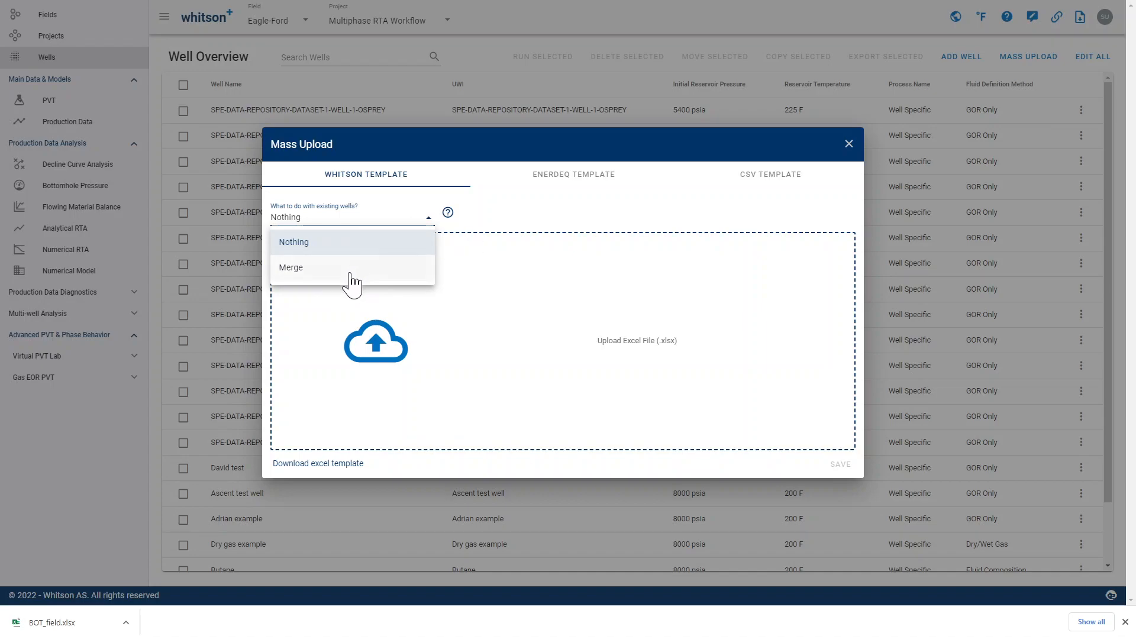
left_click(499, 233)
- Review the Enerdeq and CSV upload templates, dismiss the browser's download bar, and close Mass Upload without uploading anything
left_click(563, 184)
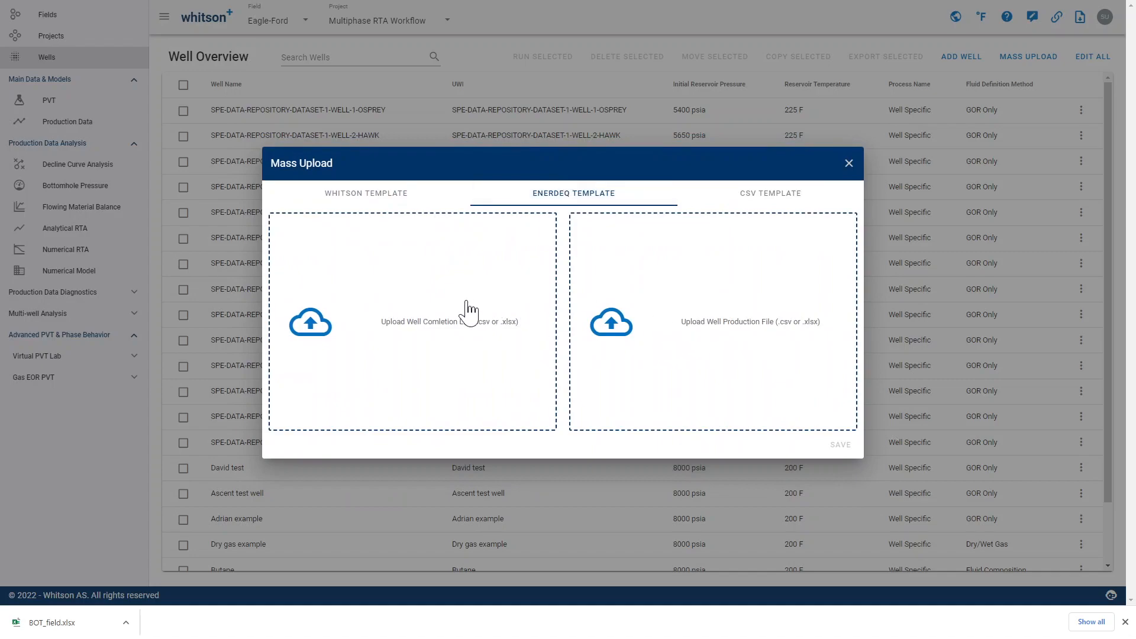
left_click(1125, 622)
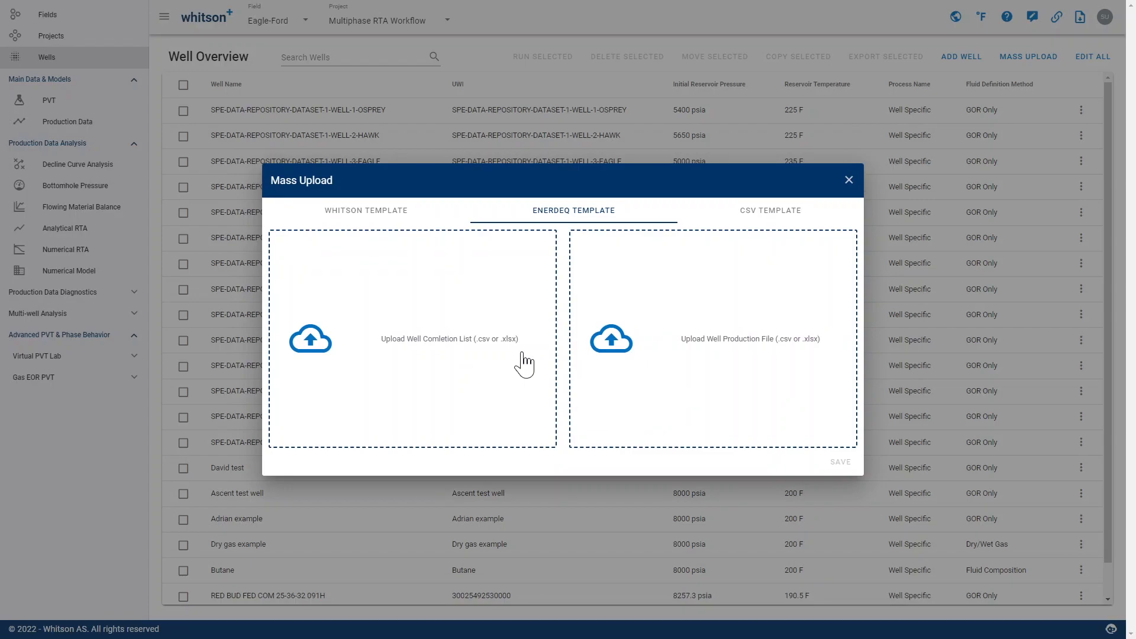
left_click(764, 218)
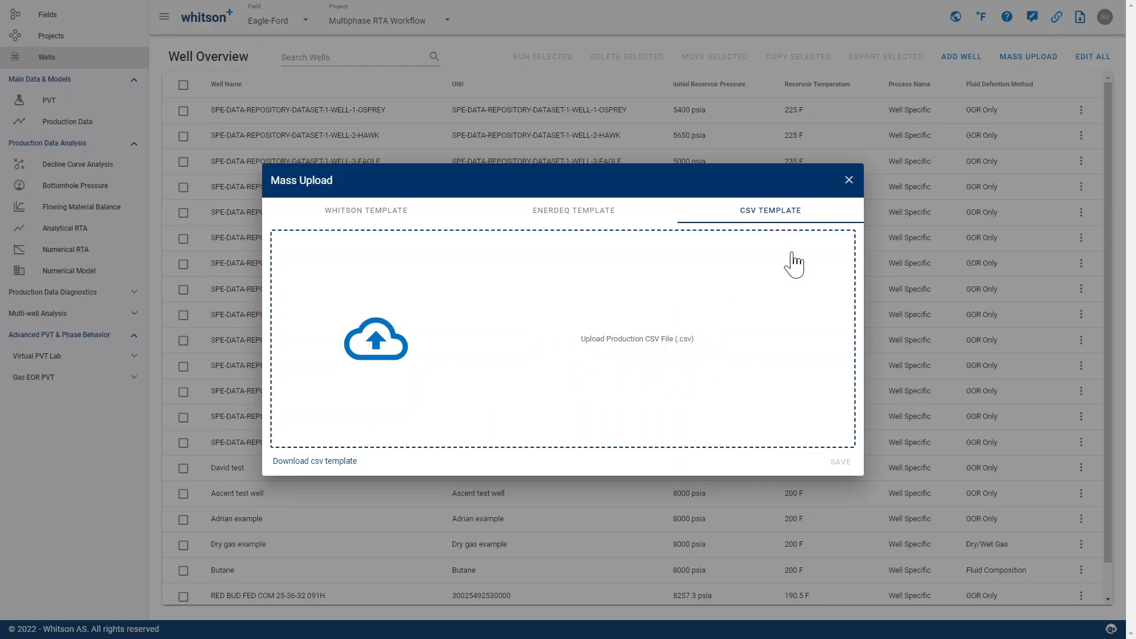
left_click(848, 180)
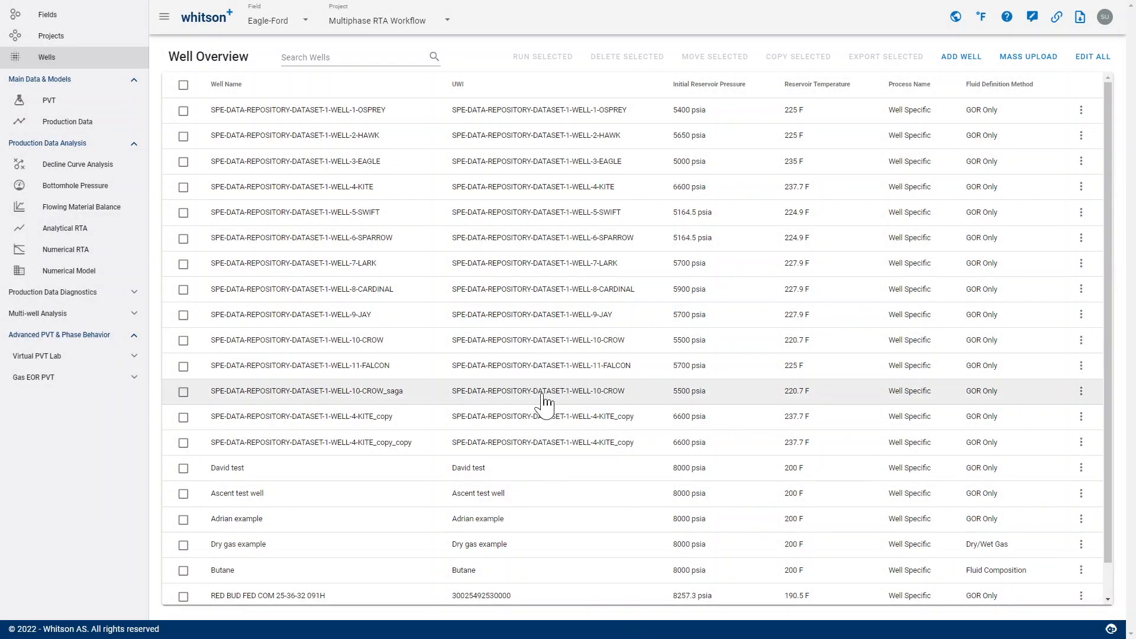
- Return to the field overview and check which tools Multi-well Analysis offers, leaving that group collapsed
left_click(86, 26)
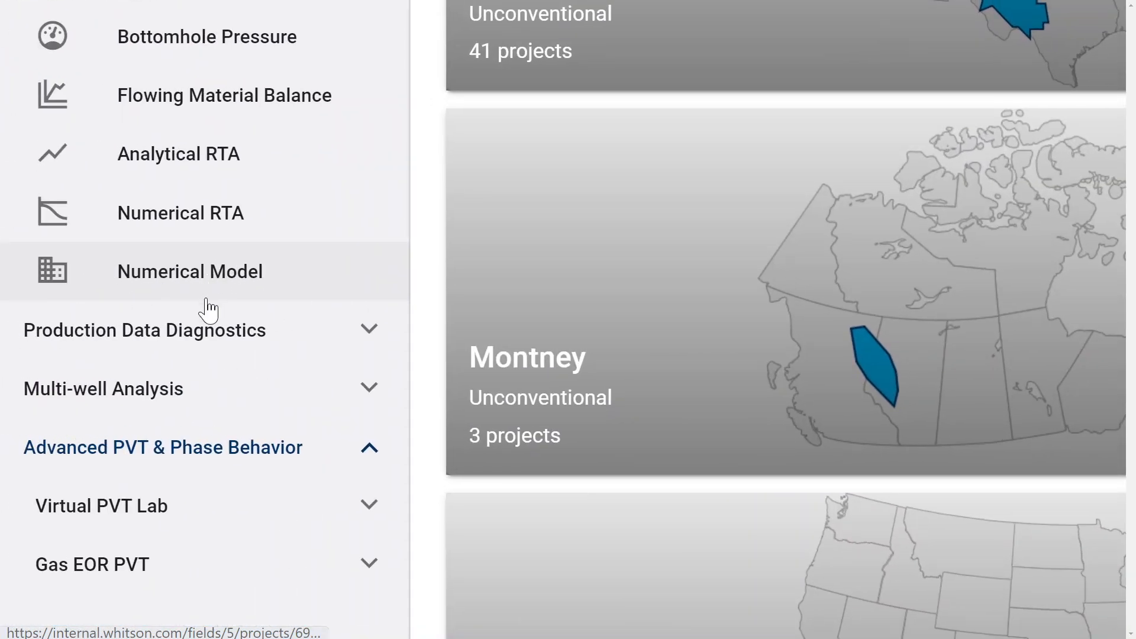
left_click(229, 391)
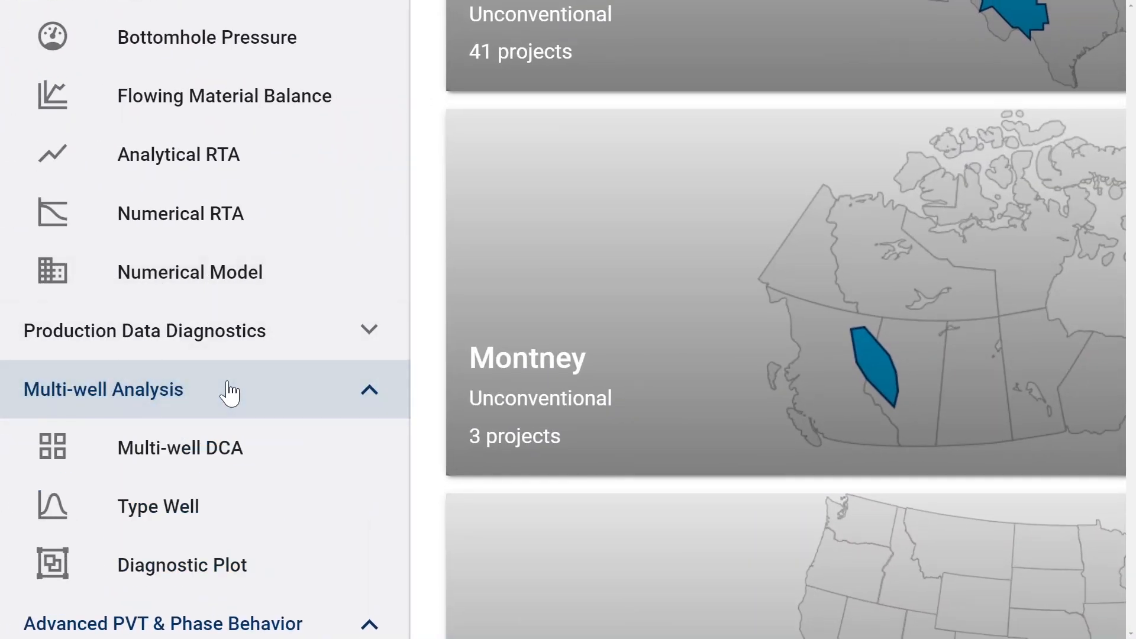
left_click(229, 392)
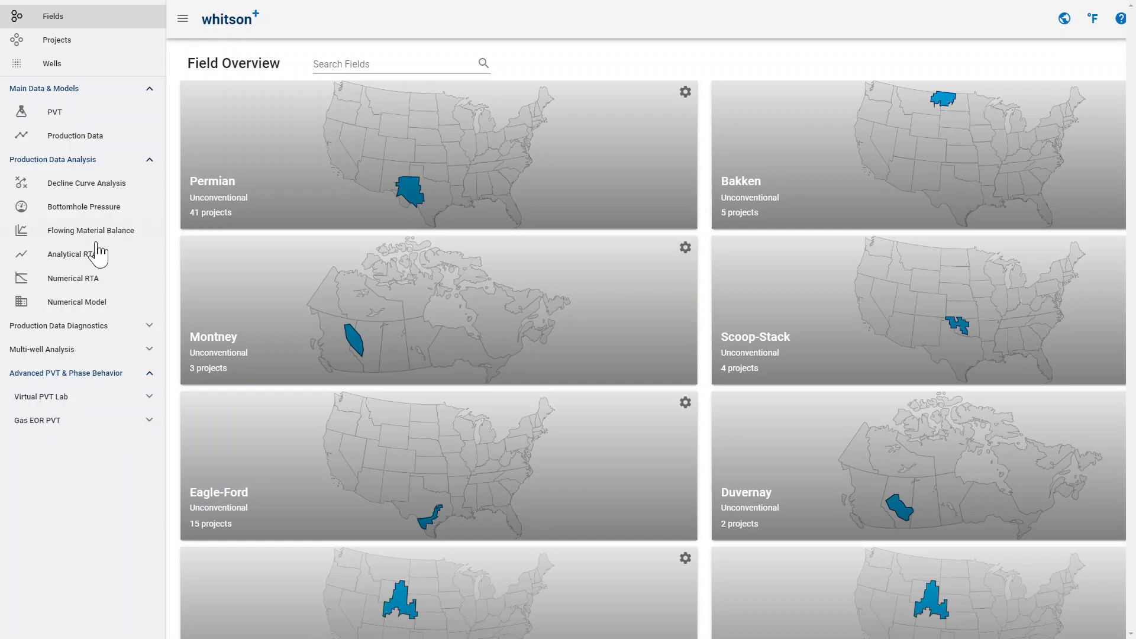
- Go through the well's Decline Curve Analysis, the classical and fractional Analytical RTA, and the Numerical RTA
left_click(97, 191)
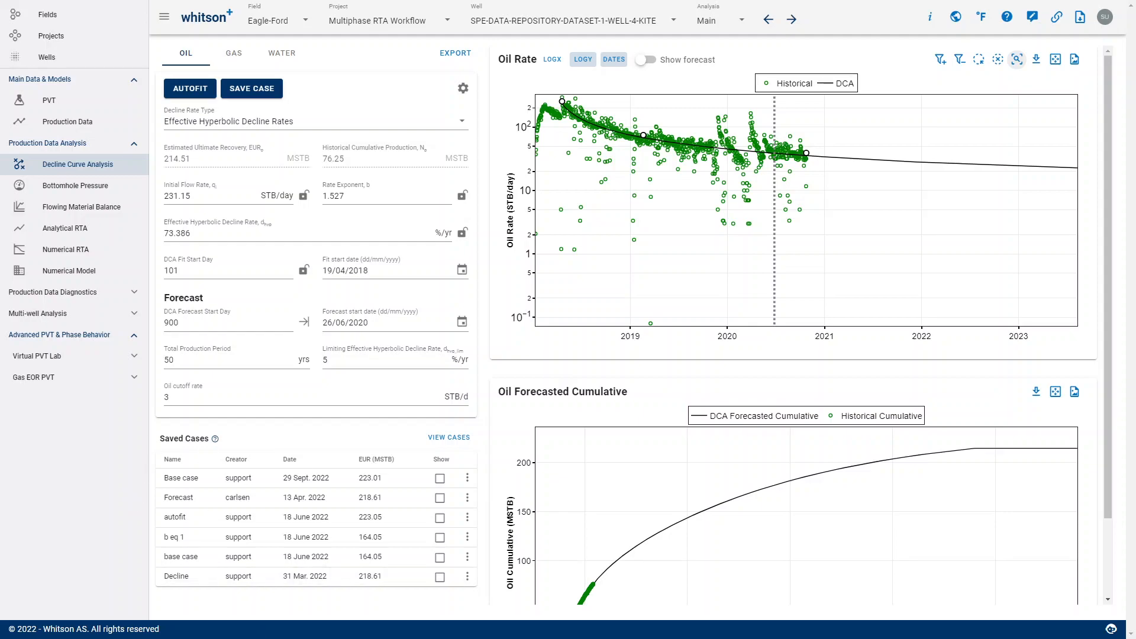
left_click(107, 249)
left_click(94, 231)
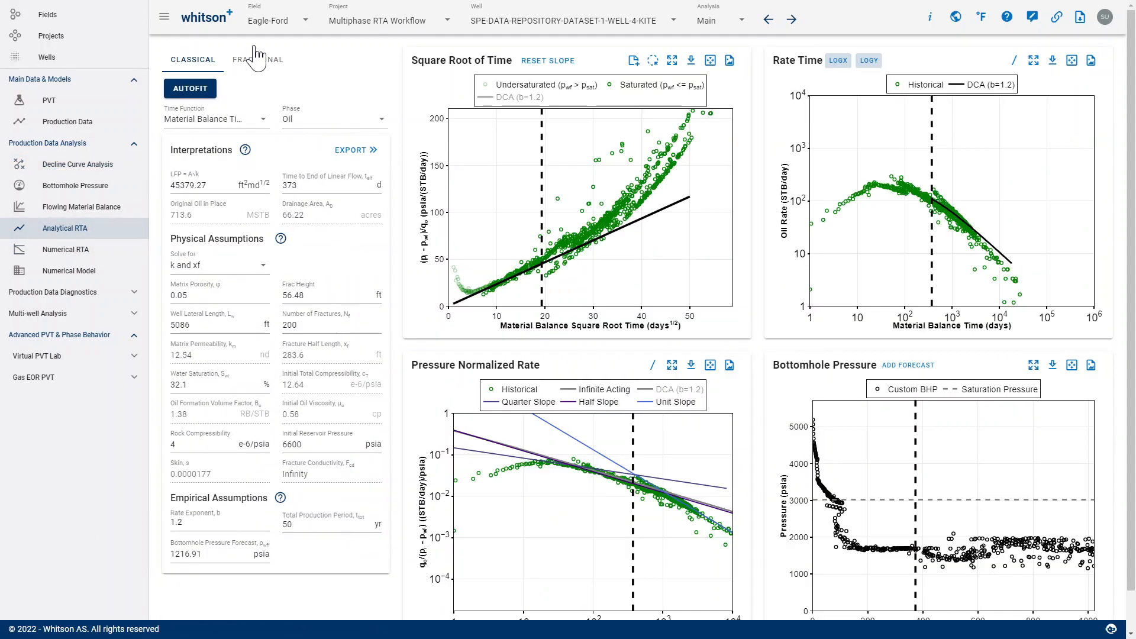
left_click(258, 60)
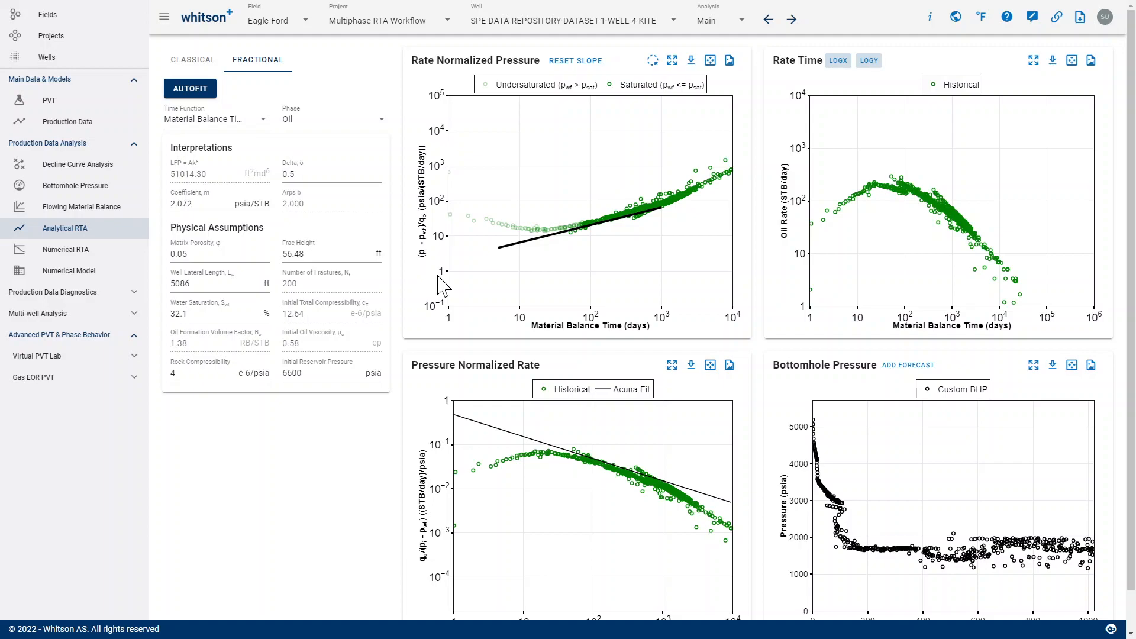
left_click(91, 256)
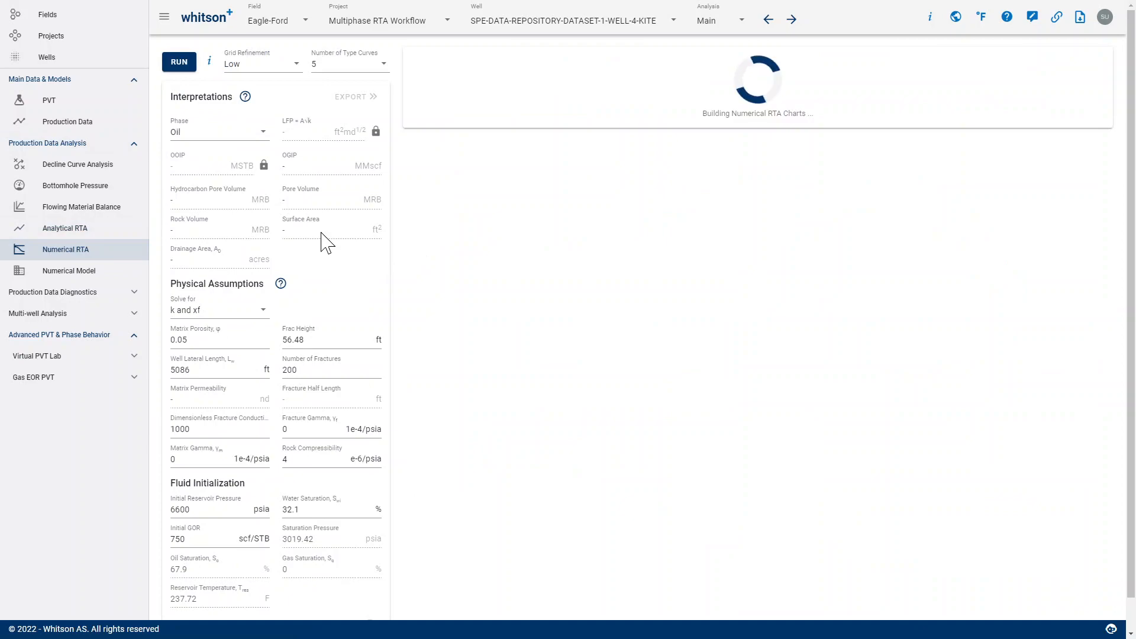